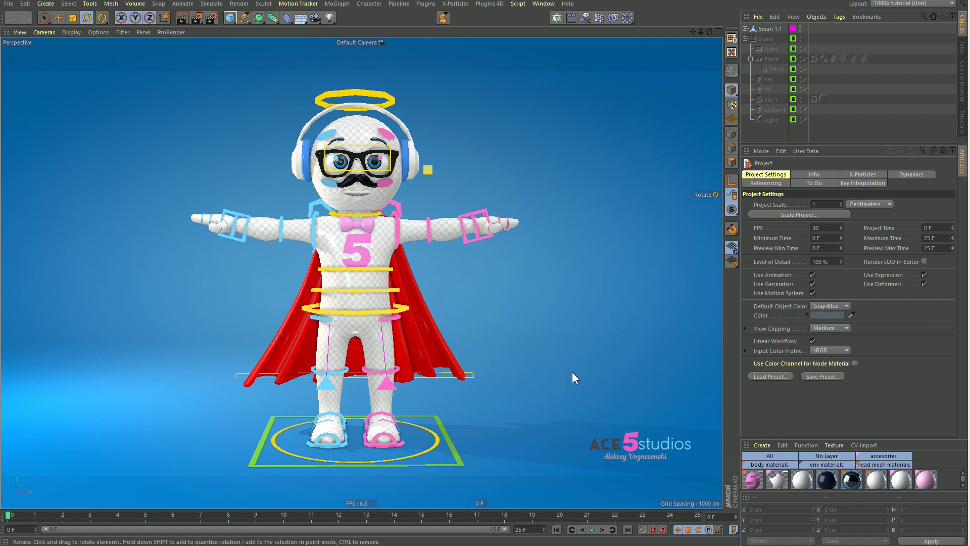
# Open the render settings and set the save file to "token guy01" inside the tokens\c4d folder
pyautogui.hotkey('ctrl', 'b')
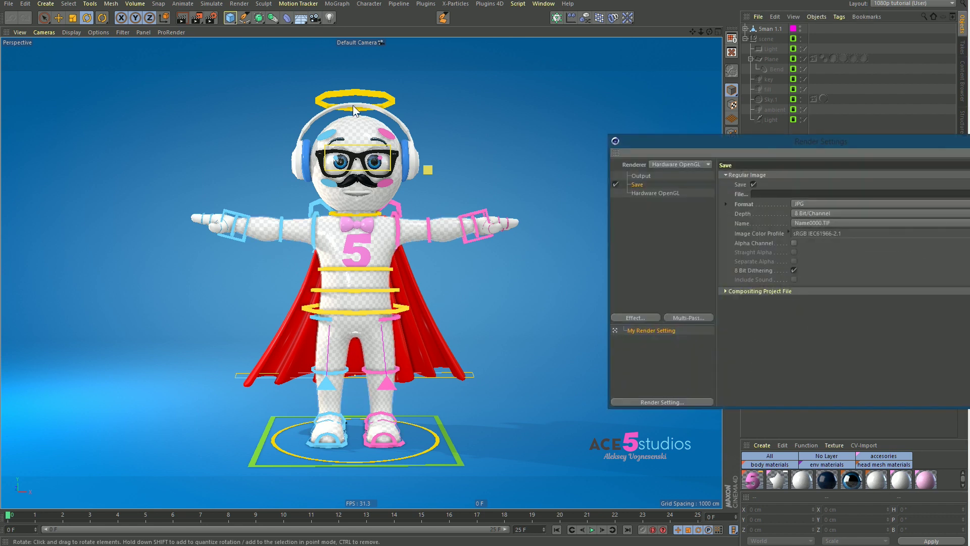
pyautogui.press('F8')
pyautogui.press('F8')
pyautogui.hotkey('shift', 'f')
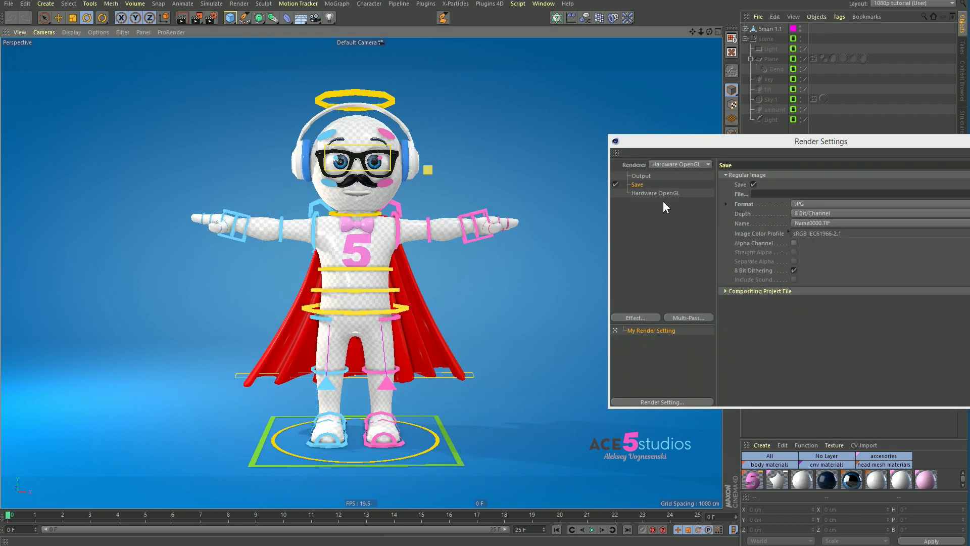
pyautogui.moveTo(813, 144); pyautogui.dragTo(638, 144)
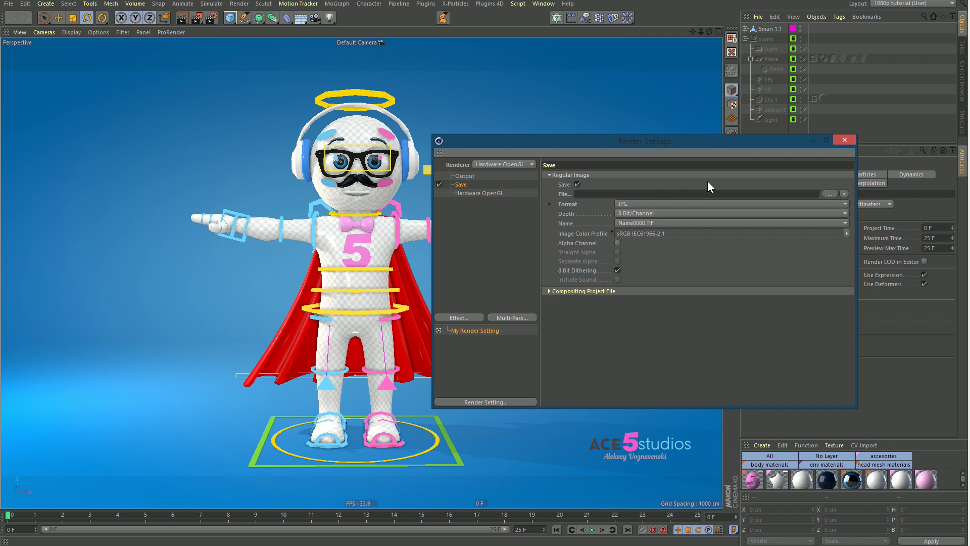
pyautogui.click(830, 193)
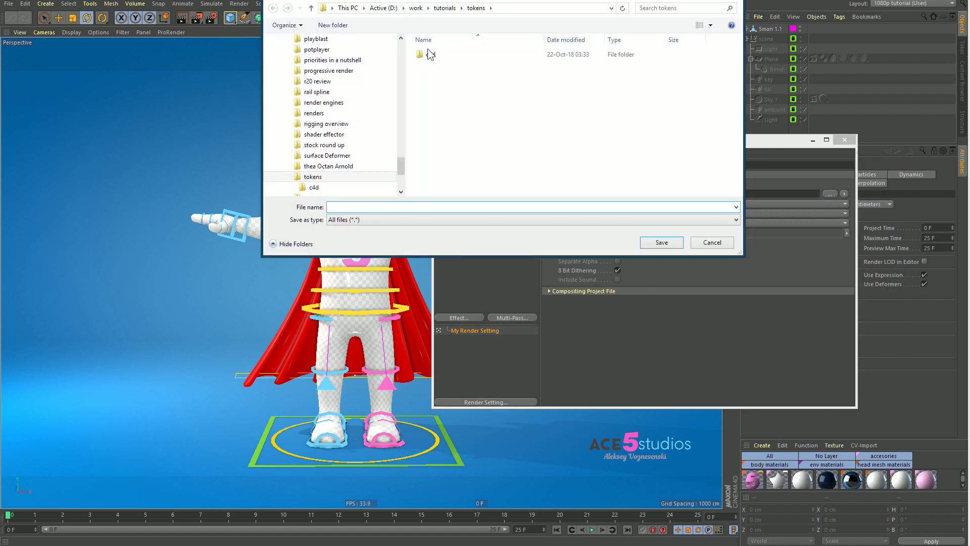
pyautogui.doubleClick(430, 54)
pyautogui.click(407, 206)
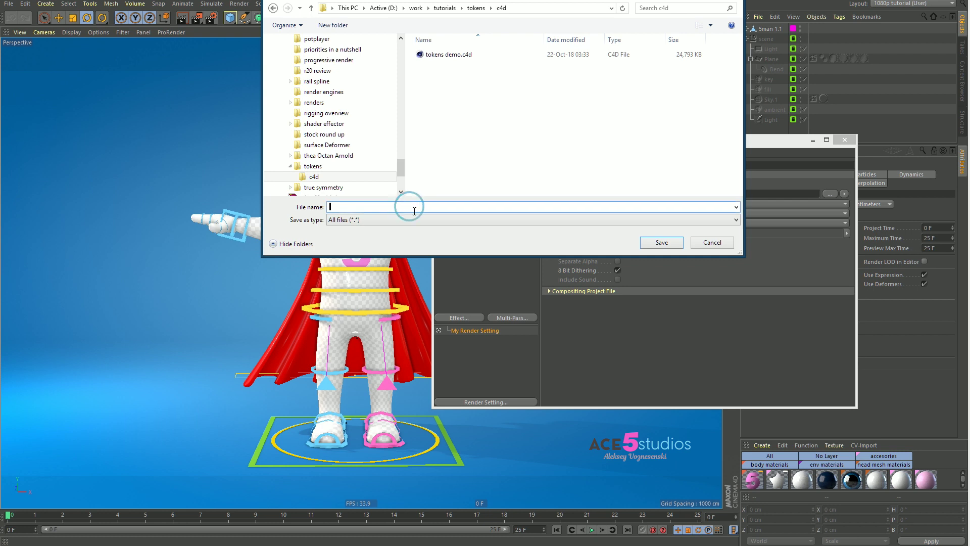
pyautogui.write('token guy01')
pyautogui.press('Return')
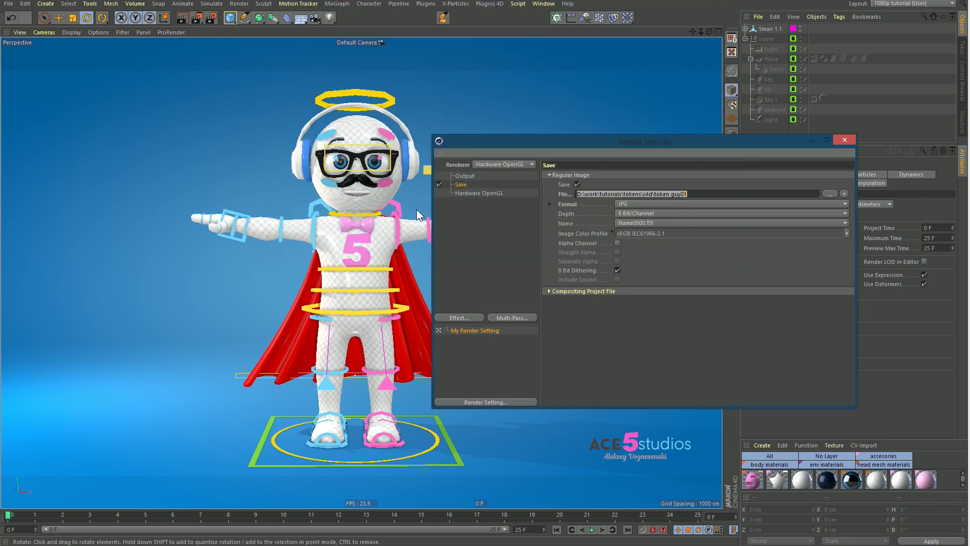
# Render the current frame to the Picture Viewer and place the viewer over the scene
pyautogui.click(622, 326)
pyautogui.hotkey('shift', 'r')
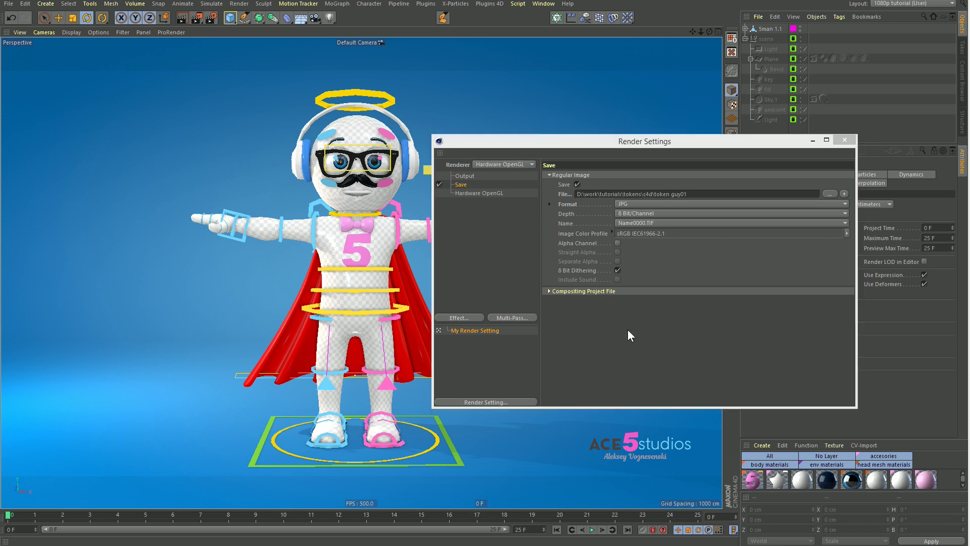
pyautogui.moveTo(959, 152); pyautogui.dragTo(518, 74)
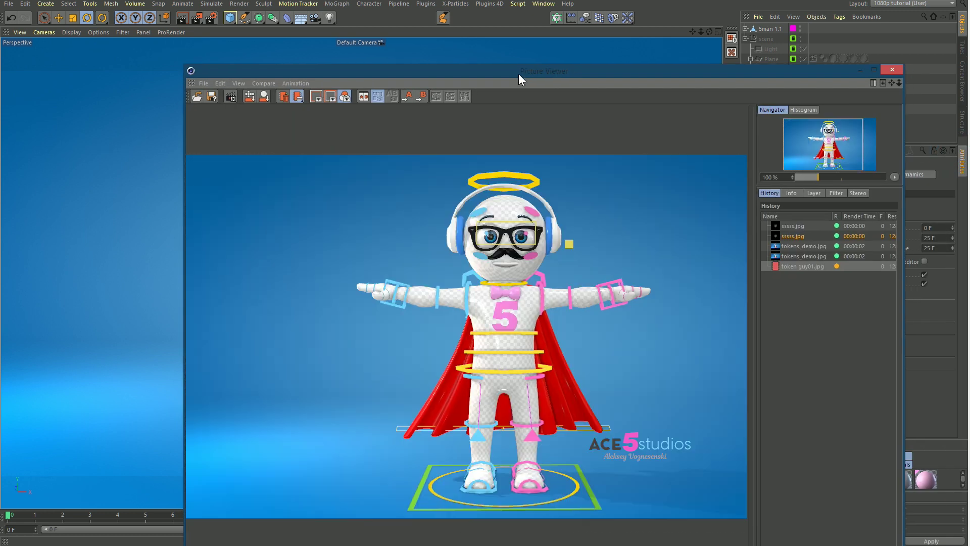
# Check the c4d folder in File Explorer for token guy01.jpg and close the Picture Viewer
pyautogui.hotkey('alt', 'Tab')
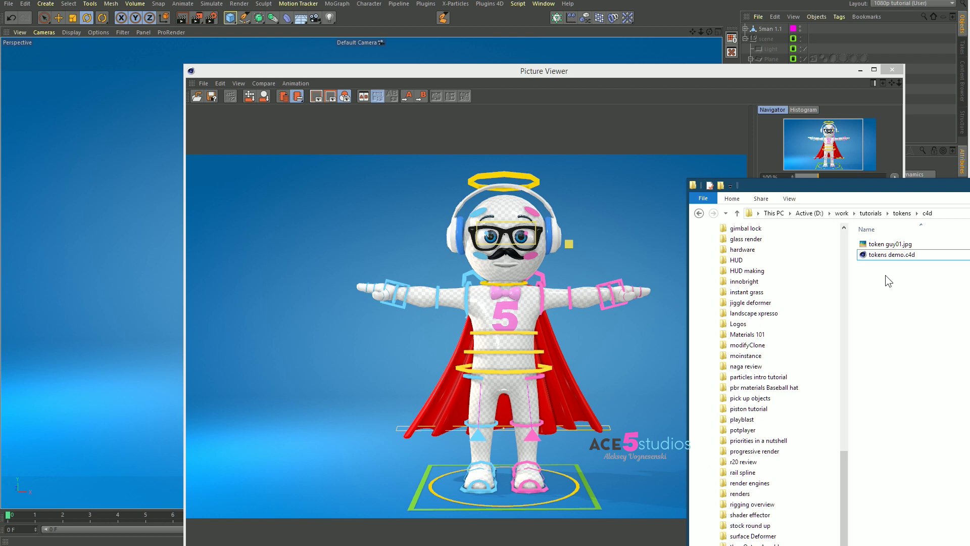
pyautogui.click(904, 244)
pyautogui.moveTo(956, 190); pyautogui.dragTo(812, 232)
pyautogui.click(901, 72)
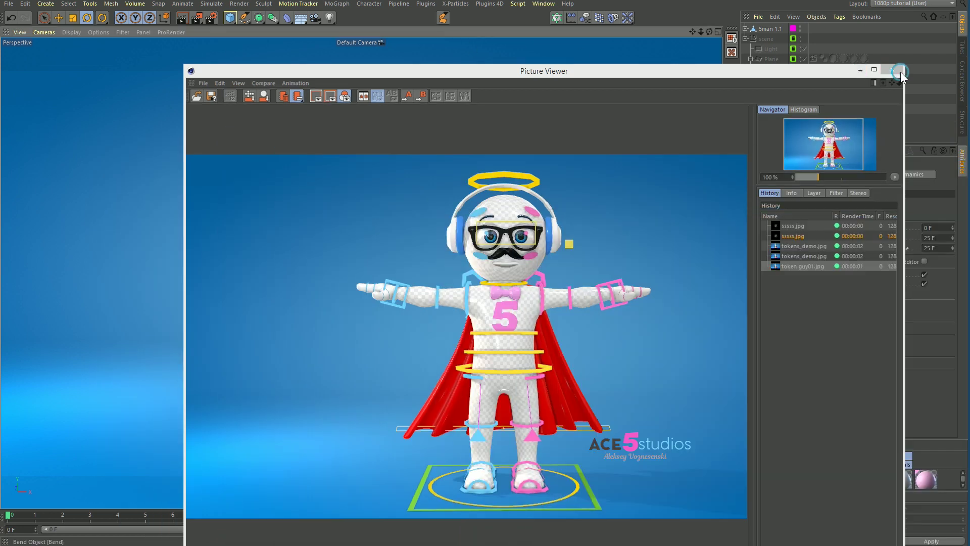
# Rotate the character's head up and to the side, try to render again, and cancel overwriting token guy01.jpg
pyautogui.click(396, 162)
pyautogui.moveTo(396, 162)
pyautogui.mouseDown()
pyautogui.moveTo(399, 191)
pyautogui.moveTo(384, 159)
pyautogui.mouseUp()
pyautogui.click(497, 243)
pyautogui.hotkey('shift', 'r')
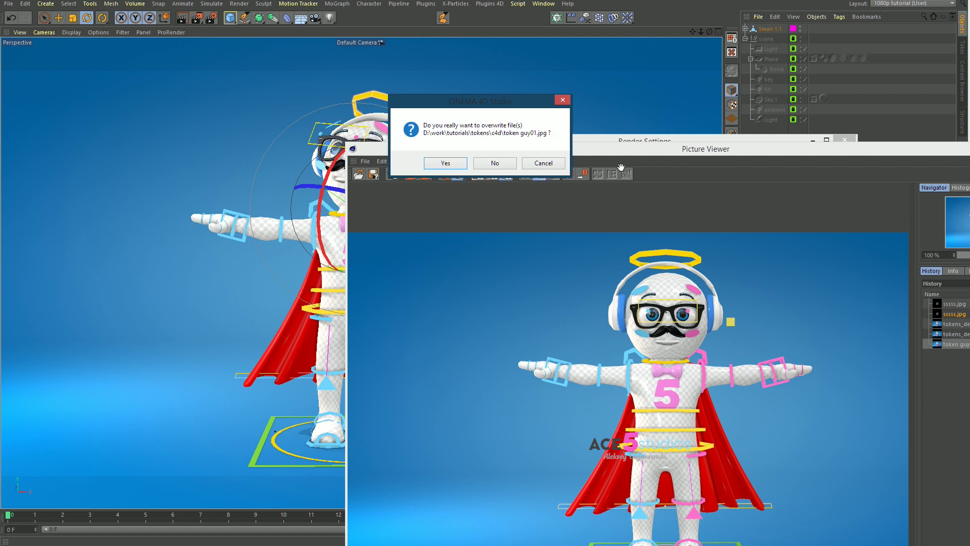
pyautogui.click(543, 164)
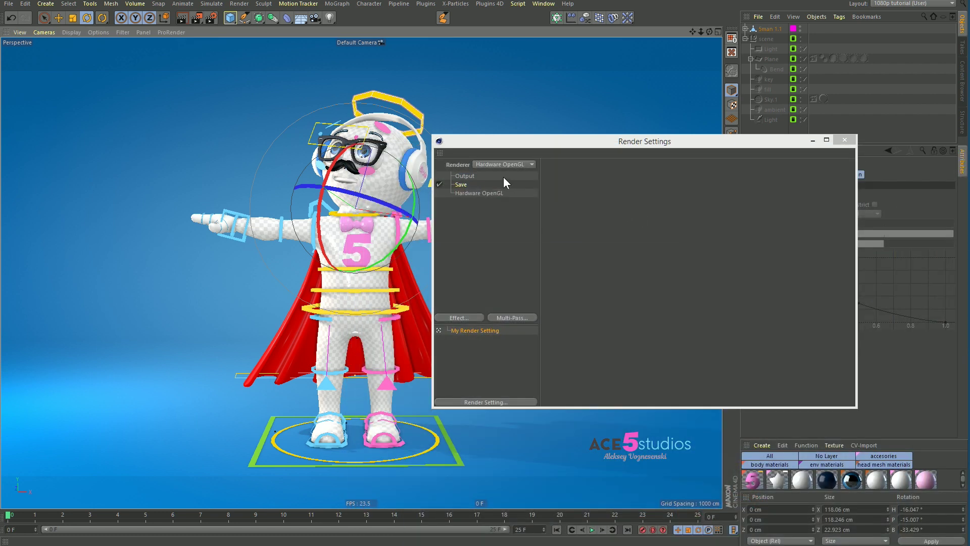
# Change the render save file name to token guy02 and replace the whole path with the $prj token
pyautogui.click(461, 185)
pyautogui.click(702, 196)
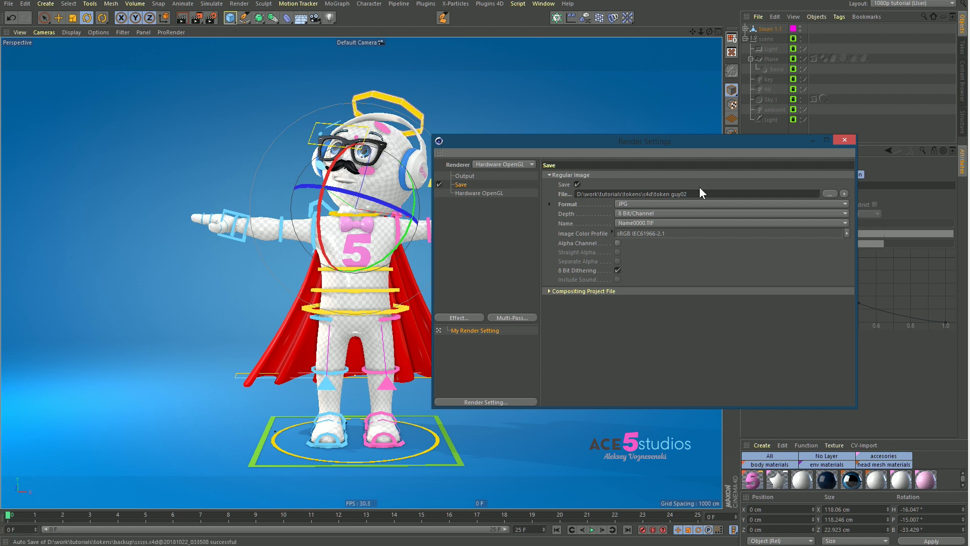
pyautogui.doubleClick(710, 196)
pyautogui.press('BackSpace')
pyautogui.moveTo(626, 0); pyautogui.dragTo(631, 5)
pyautogui.click(672, 203)
pyautogui.click(672, 191)
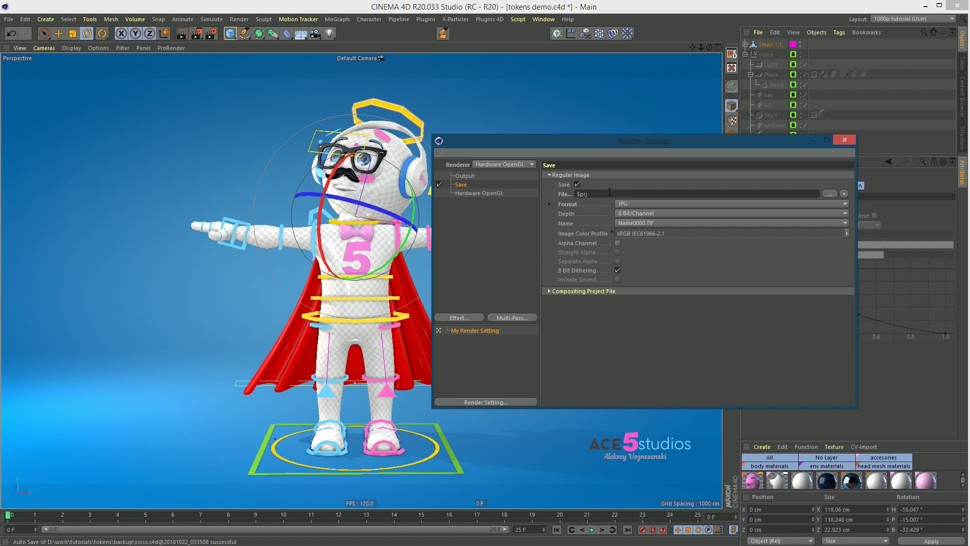
# Render the frame with the project-name token and check the output image in the c4d folder
pyautogui.hotkey('shift', 'r')
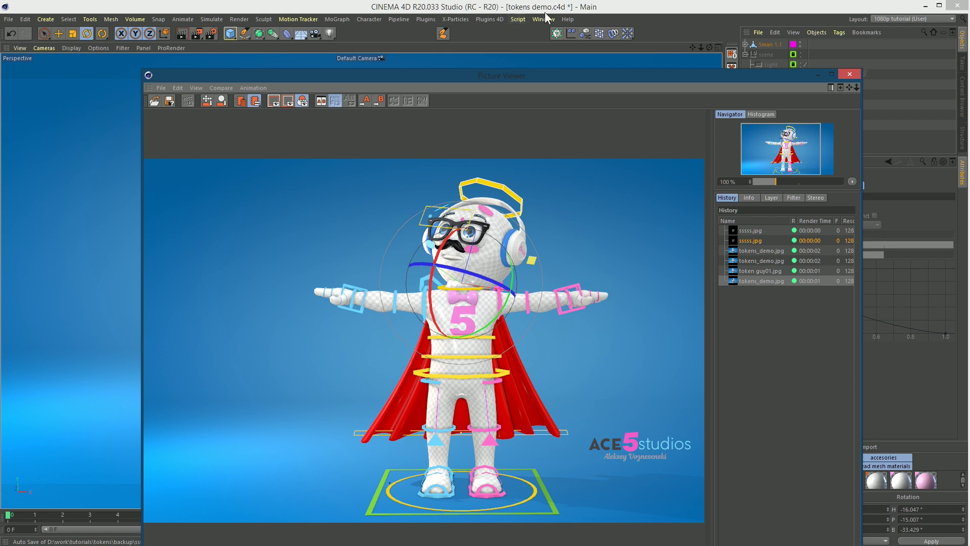
pyautogui.hotkey('alt', 'Tab')
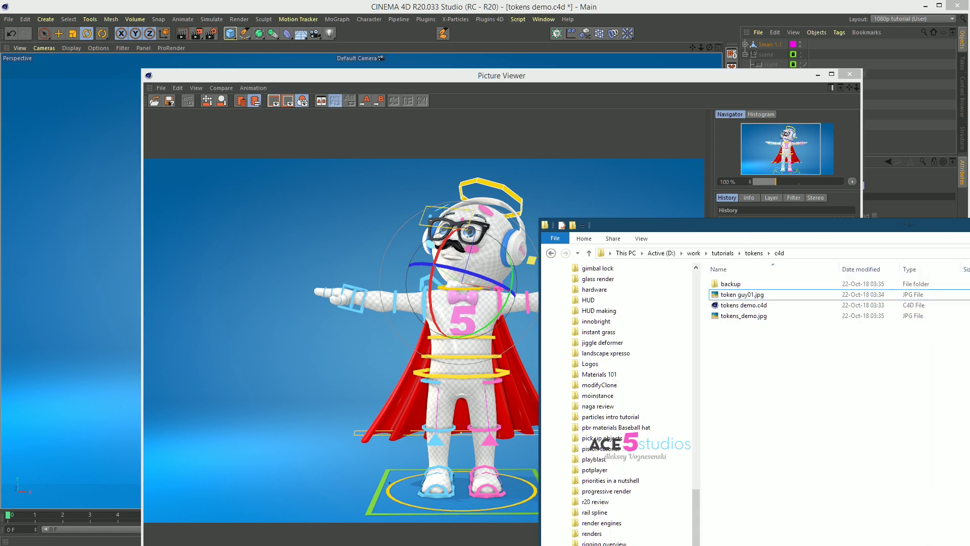
pyautogui.moveTo(960, 225); pyautogui.dragTo(819, 193)
pyautogui.moveTo(635, 196); pyautogui.dragTo(916, 264)
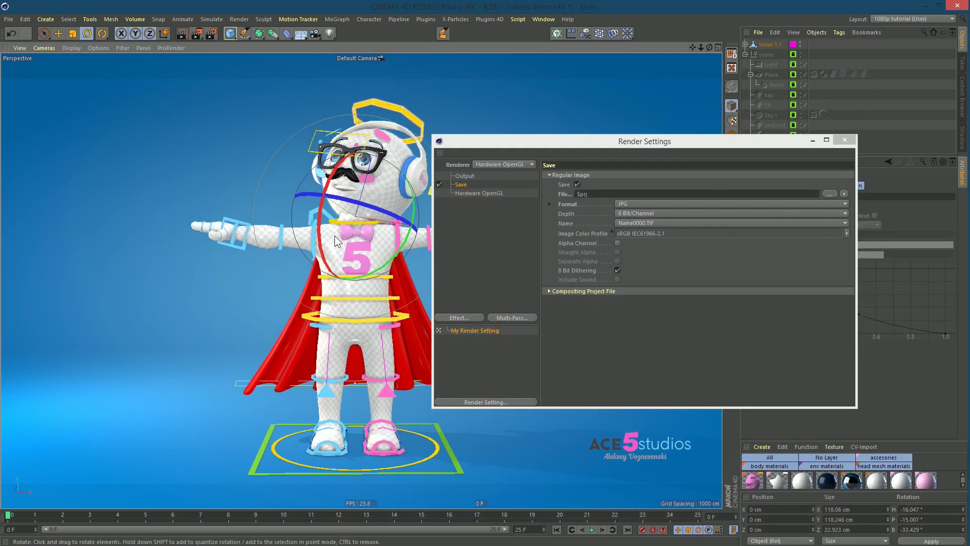
# Undo the head rotation and move the character's right hand controller down beside the body
pyautogui.hotkey('ctrl', 'z')
pyautogui.hotkey('ctrl', 'z')
pyautogui.click(223, 243)
pyautogui.press('e')
pyautogui.moveTo(278, 299); pyautogui.dragTo(294, 349)
pyautogui.moveTo(569, 138); pyautogui.dragTo(658, 157)
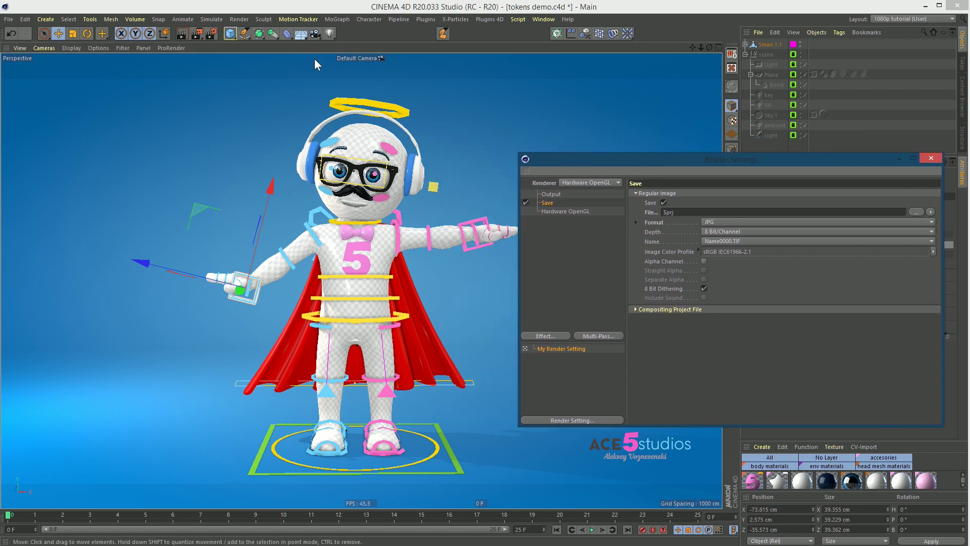
# Save the project incrementally and render the frame to the Picture Viewer
pyautogui.click(8, 19)
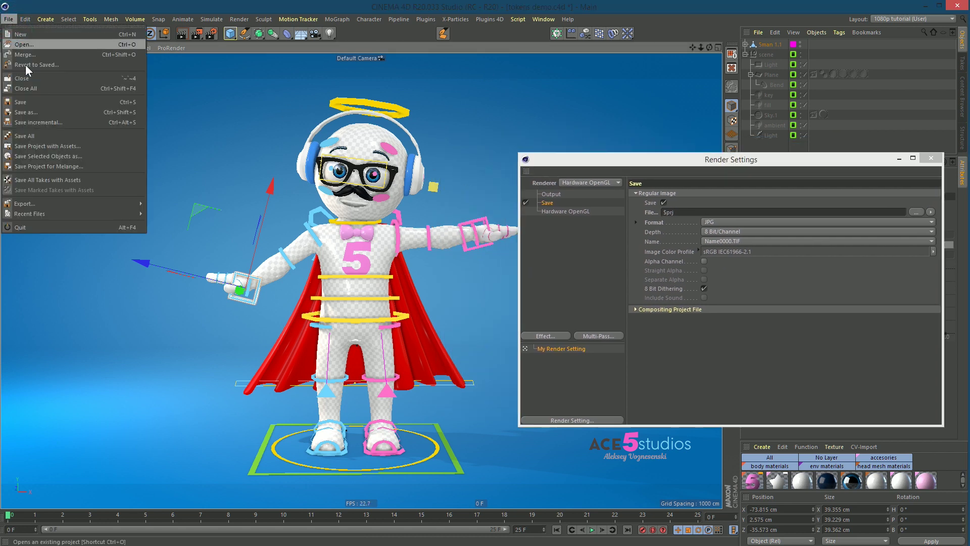
pyautogui.click(71, 122)
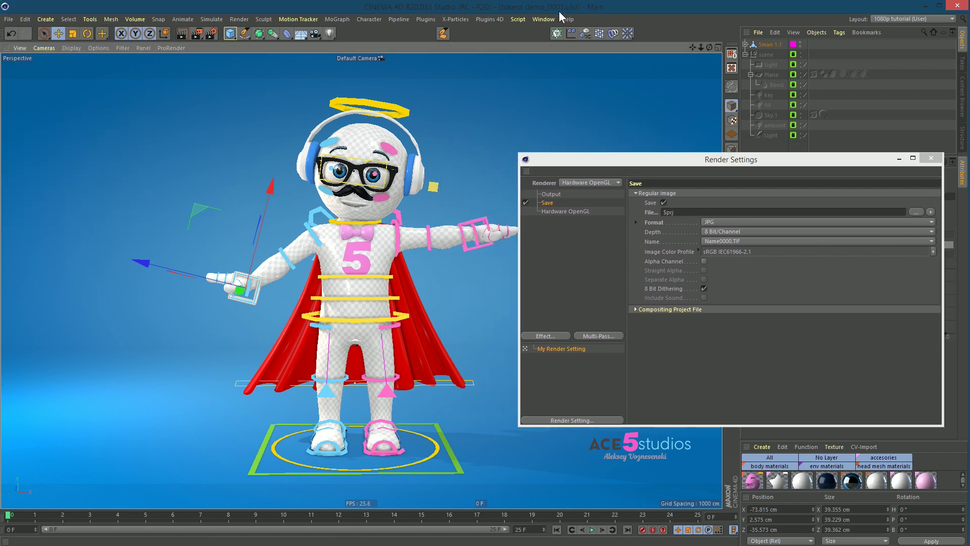
pyautogui.click(610, 162)
pyautogui.hotkey('shift', 'r')
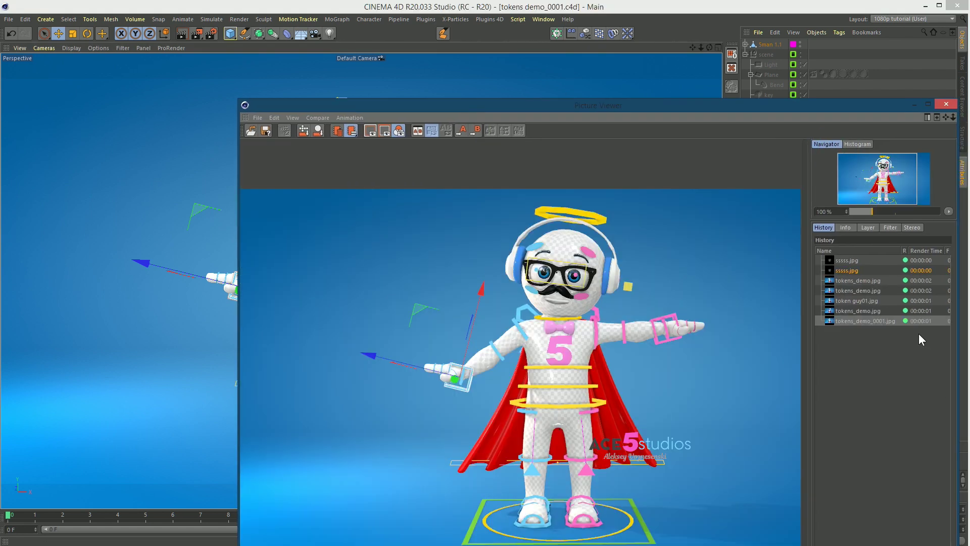
# Compare the rendered image names with the project file names in the c4d folder
pyautogui.hotkey('alt', 'Tab')
pyautogui.moveTo(969, 264); pyautogui.dragTo(593, 152)
pyautogui.click(406, 260)
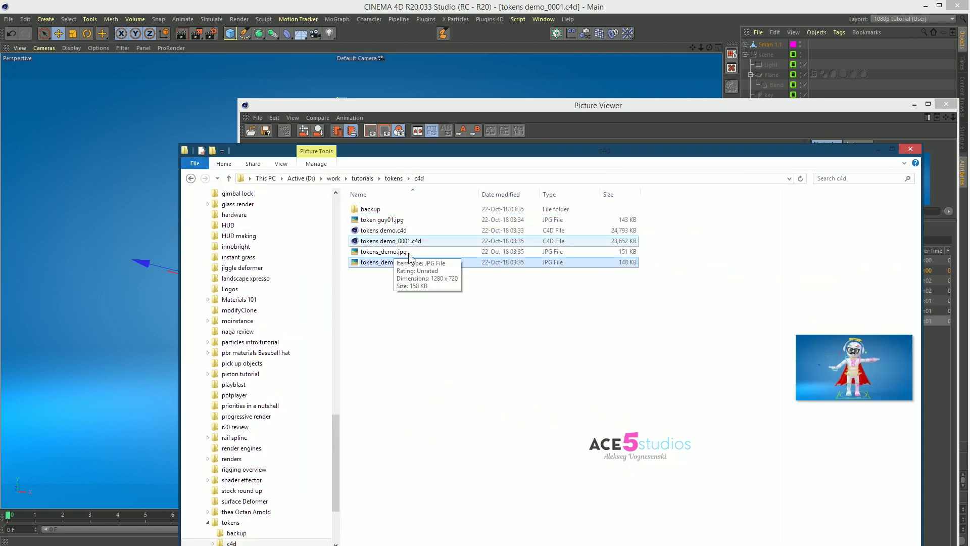
pyautogui.moveTo(607, 152); pyautogui.dragTo(969, 255)
pyautogui.click(726, 133)
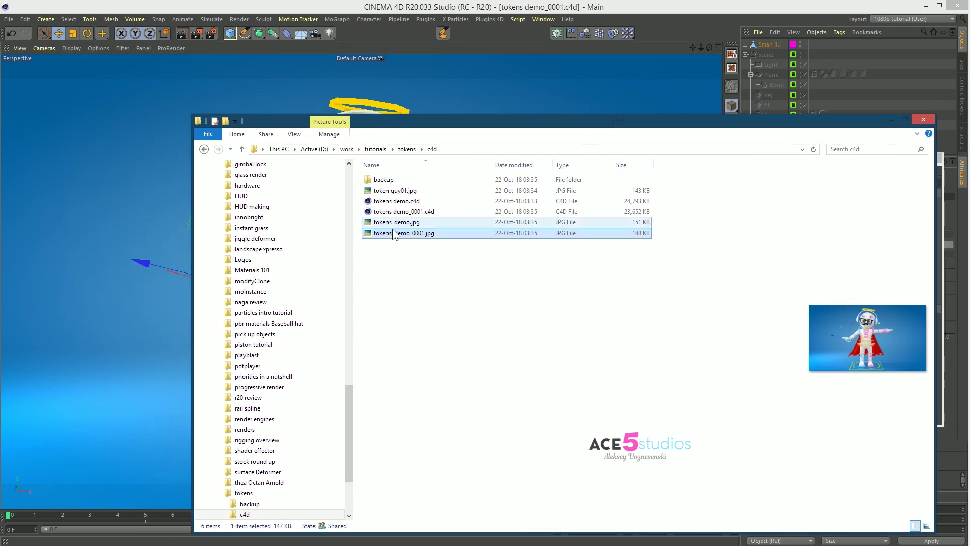
# Delete tokens_demo_0001.jpg, tokens_demo.jpg and token guy01.jpg from the c4d folder
pyautogui.doubleClick(398, 233)
pyautogui.press('Delete')
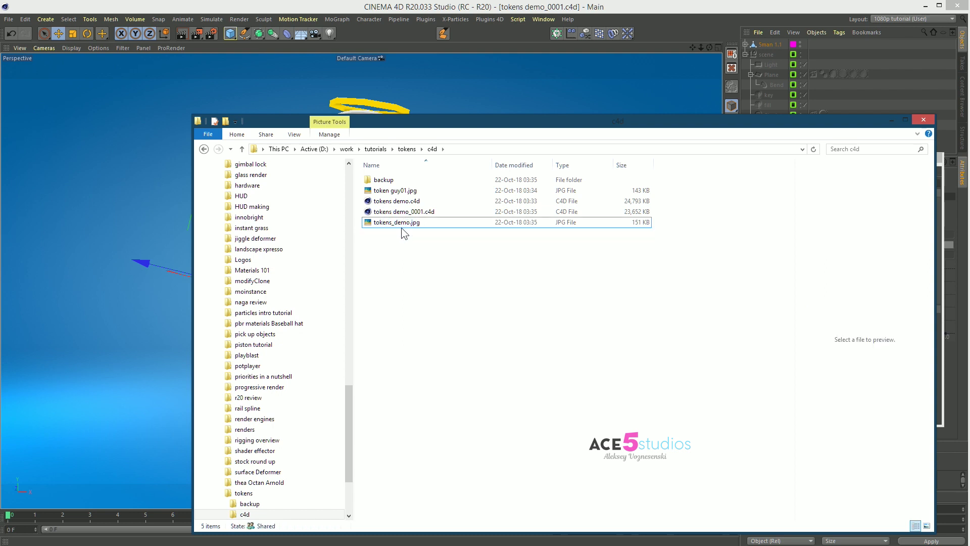
pyautogui.click(402, 223)
pyautogui.press('Delete')
pyautogui.click(401, 190)
pyautogui.press('Delete')
pyautogui.keyDown('ctrl'); pyautogui.click(403, 192); pyautogui.keyUp('ctrl')
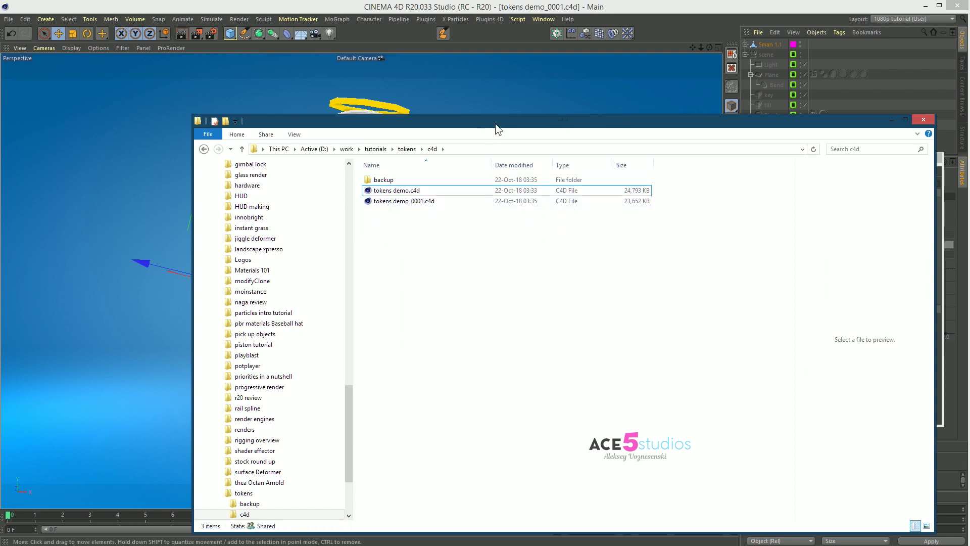
pyautogui.moveTo(494, 122); pyautogui.dragTo(494, 164)
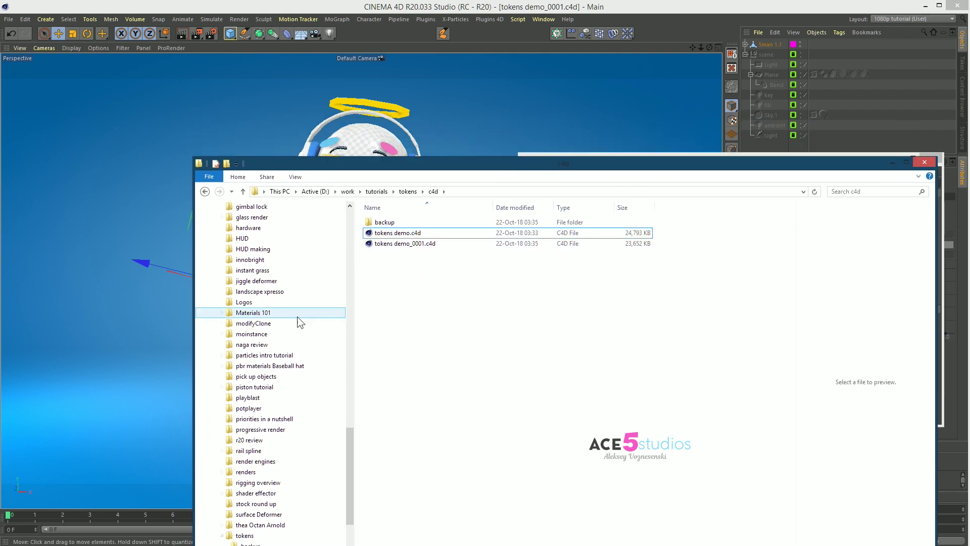
# Set the render save path to ./renders/$prj and render the frame to the Picture Viewer
pyautogui.click(691, 15)
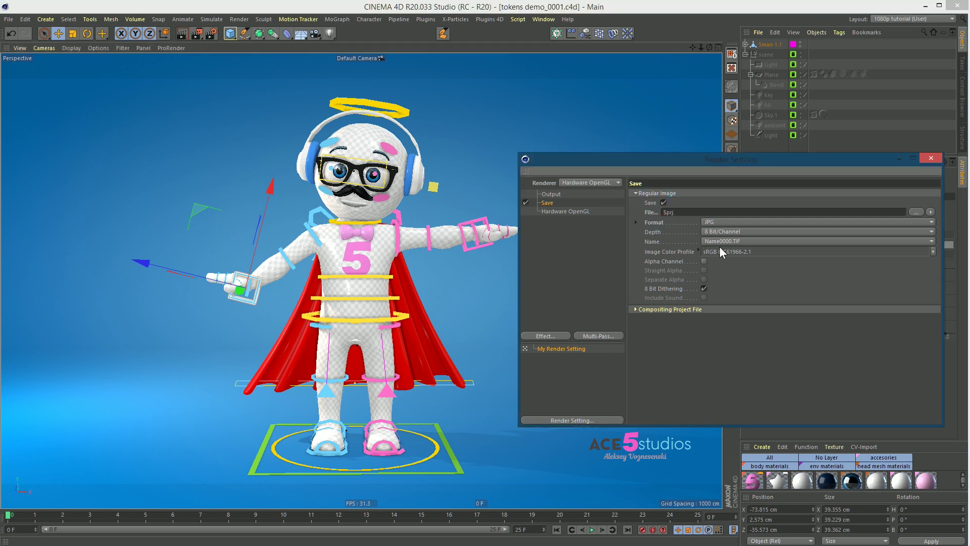
pyautogui.write('./renders/R')
pyautogui.press('BackSpace')
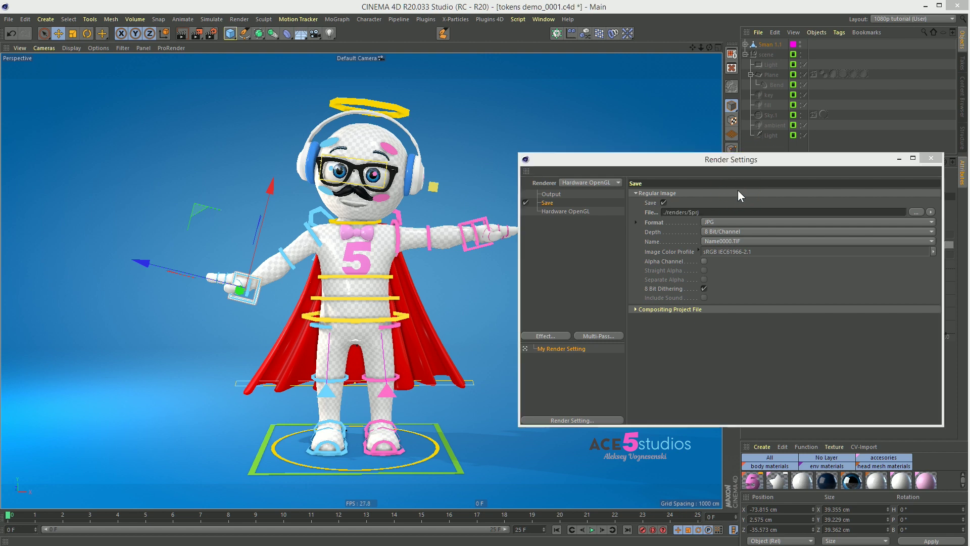
pyautogui.hotkey('shift', 'r')
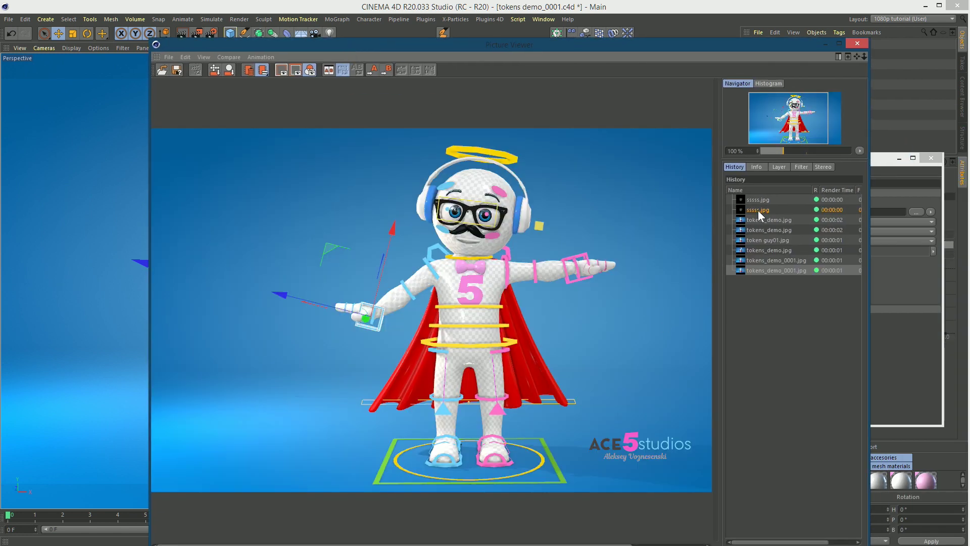
# Check the rendered image inside the renders folder, return to the c4d folder, and close the Picture Viewer
pyautogui.hotkey('alt', 'Tab')
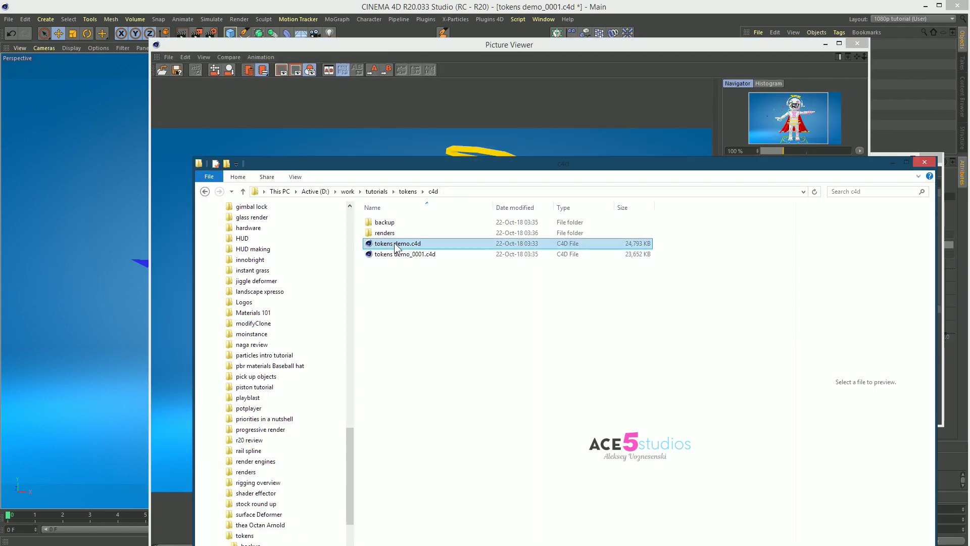
pyautogui.click(397, 244)
pyautogui.doubleClick(397, 235)
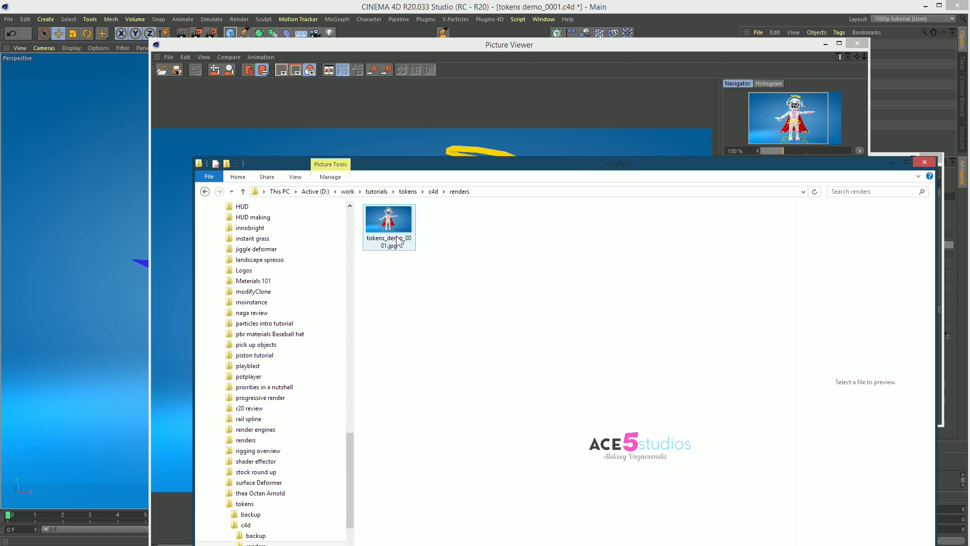
pyautogui.press('BackSpace')
pyautogui.press('BackSpace')
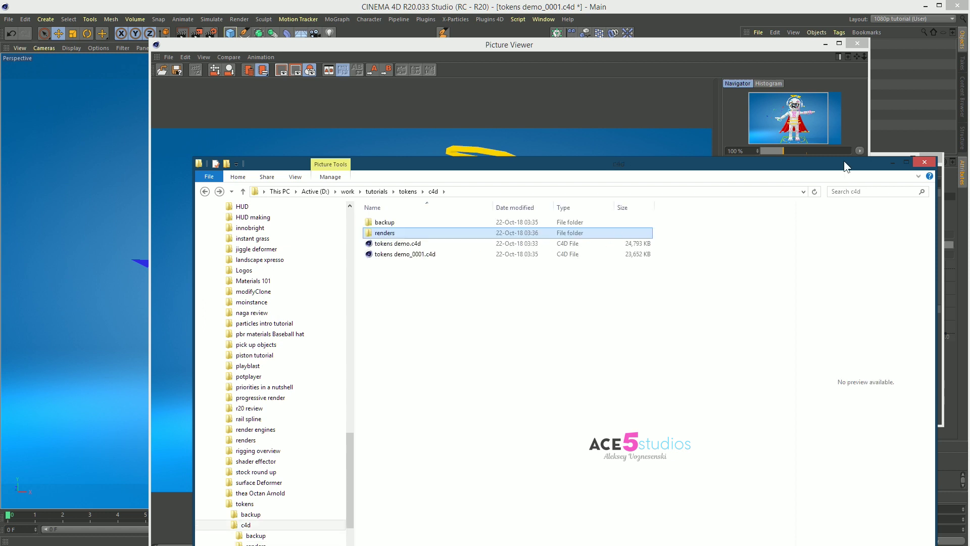
pyautogui.moveTo(844, 161); pyautogui.dragTo(844, 134)
pyautogui.moveTo(710, 135); pyautogui.dragTo(969, 251)
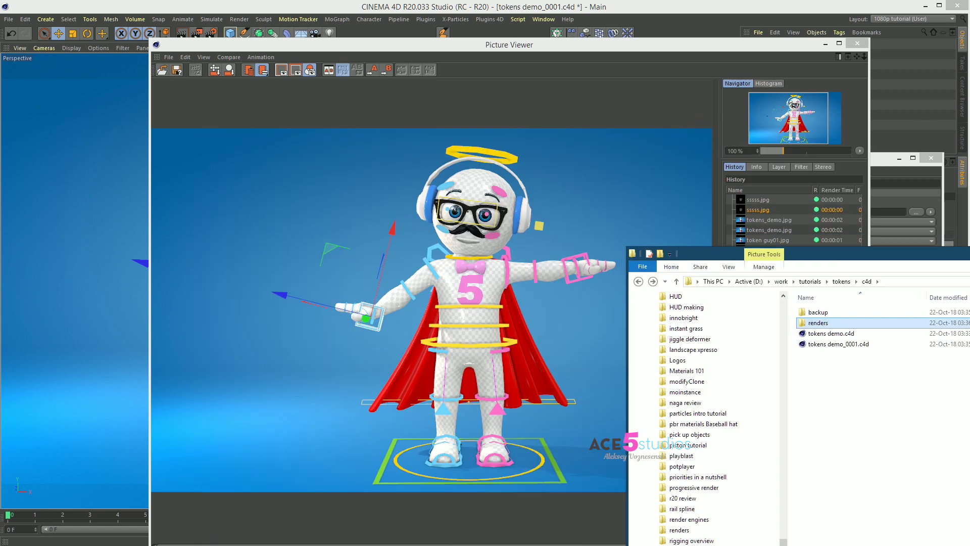
pyautogui.click(588, 50)
pyautogui.click(862, 44)
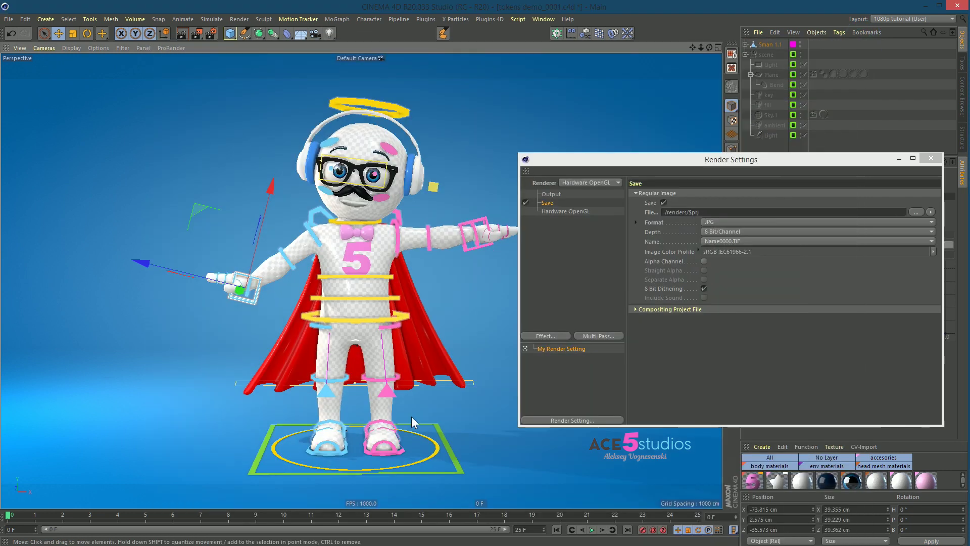
# Raise the character's left foot controller off the ground and rotate the foot outward
pyautogui.click(403, 448)
pyautogui.moveTo(396, 483); pyautogui.dragTo(429, 441)
pyautogui.press('r')
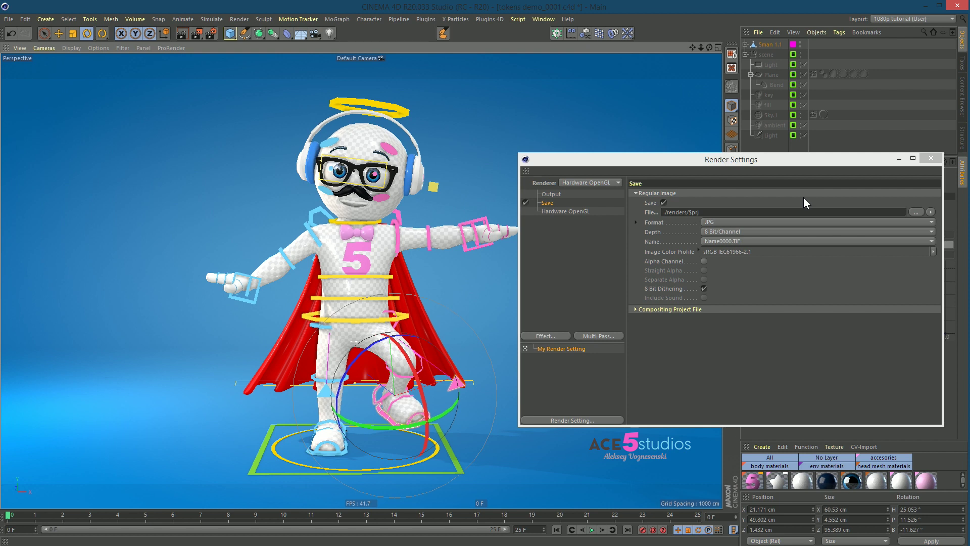
# Append the date minute and date second tokens to the render save path so it reads ./renders/$prj$mm$ss
pyautogui.click(931, 211)
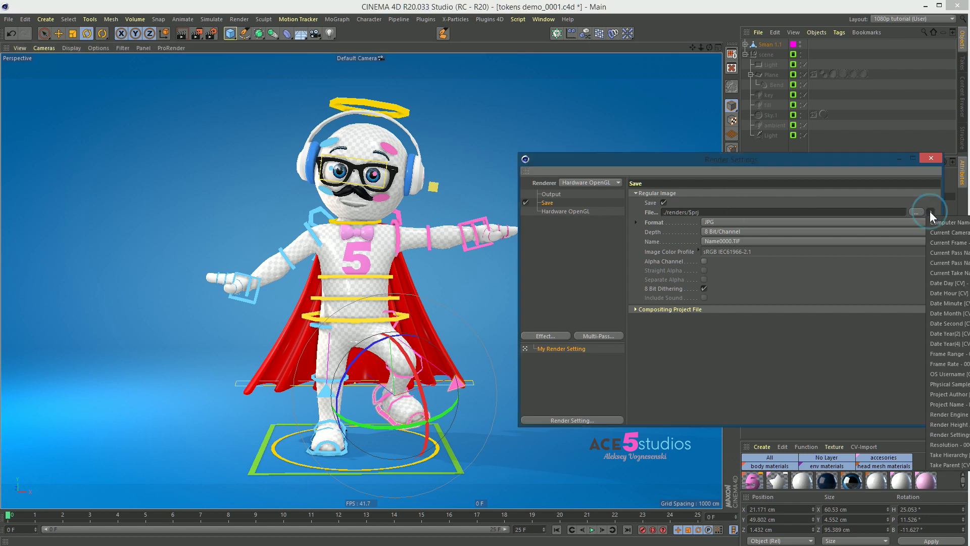
pyautogui.click(881, 167)
pyautogui.moveTo(731, 154); pyautogui.dragTo(596, 133)
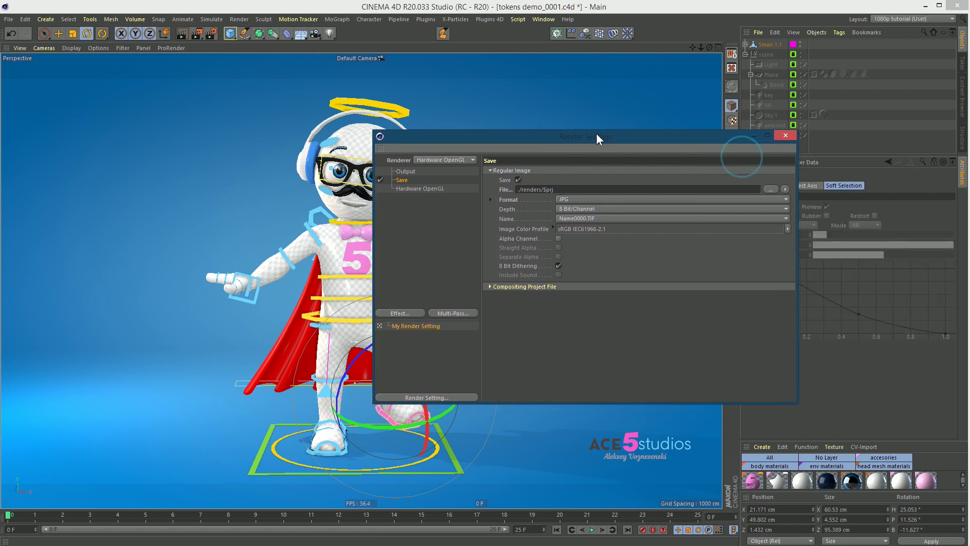
pyautogui.click(787, 189)
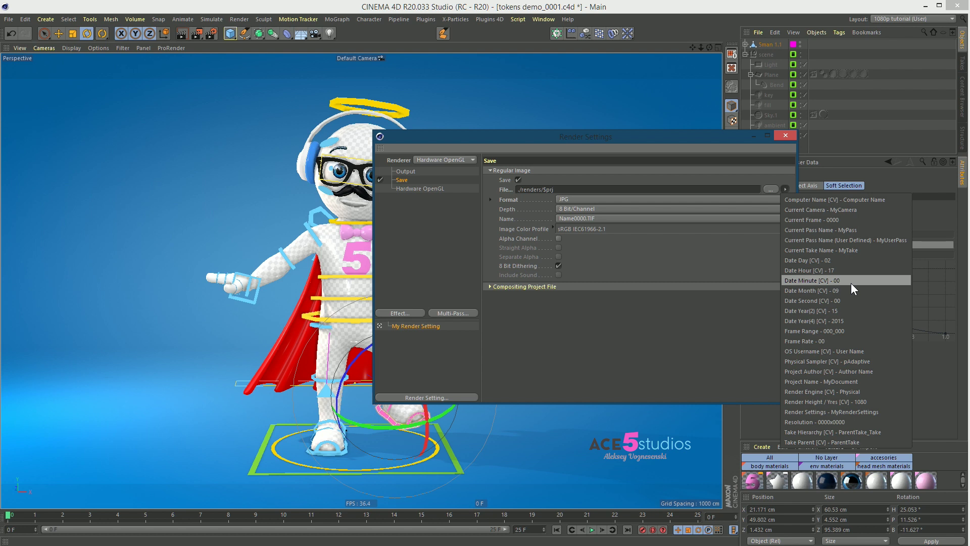
pyautogui.click(851, 281)
pyautogui.click(785, 189)
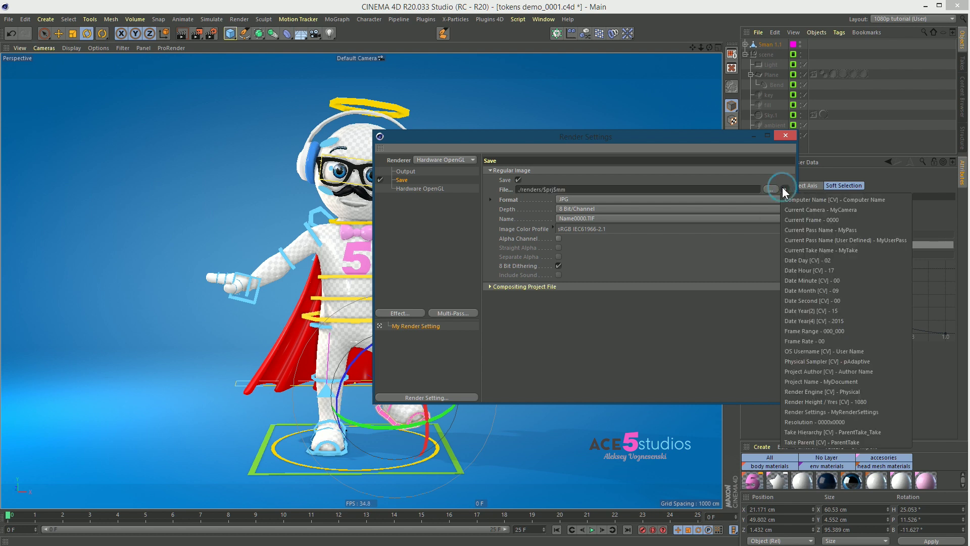
pyautogui.click(840, 299)
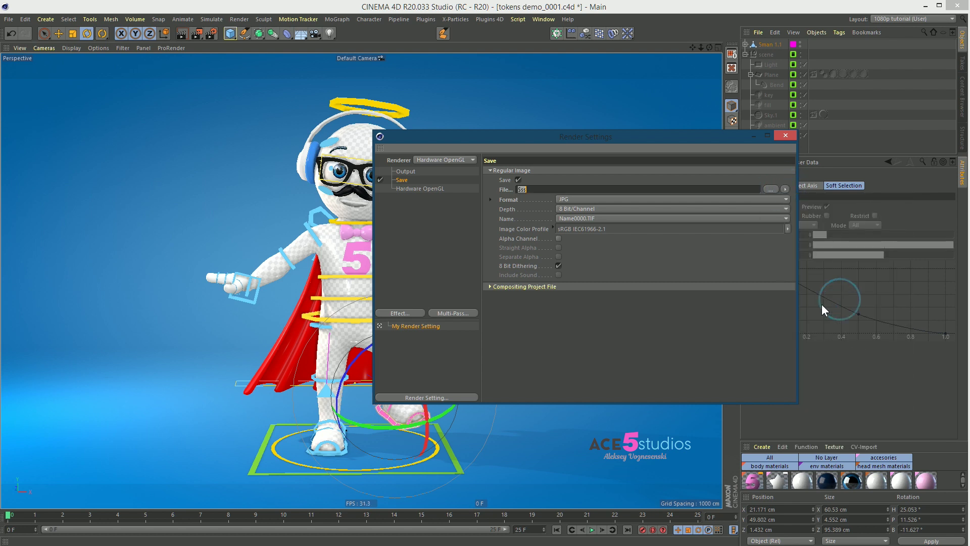
pyautogui.click(597, 188)
pyautogui.hotkey('ctrl', 'z')
pyautogui.click(597, 188)
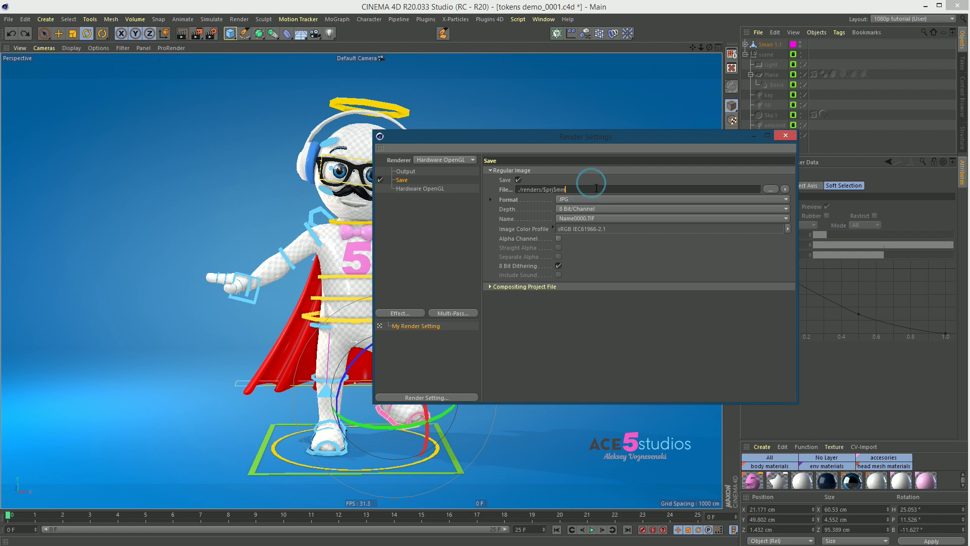
pyautogui.write('$prj$mm$')
# Render the current frame to the Picture Viewer
pyautogui.click(604, 143)
pyautogui.write('R')
pyautogui.hotkey('ctrl', 'z')
pyautogui.hotkey('shift', 'r')
pyautogui.moveTo(935, 151); pyautogui.dragTo(415, 150)
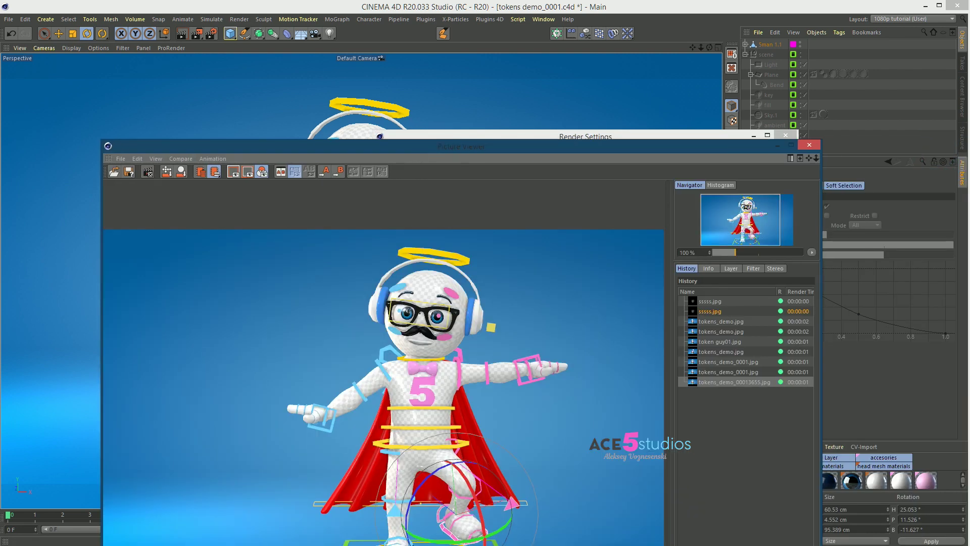
# Open the renders folder and check the newly rendered image's file name, and close the Picture Viewer
pyautogui.moveTo(969, 263); pyautogui.dragTo(536, 116)
pyautogui.click(341, 185)
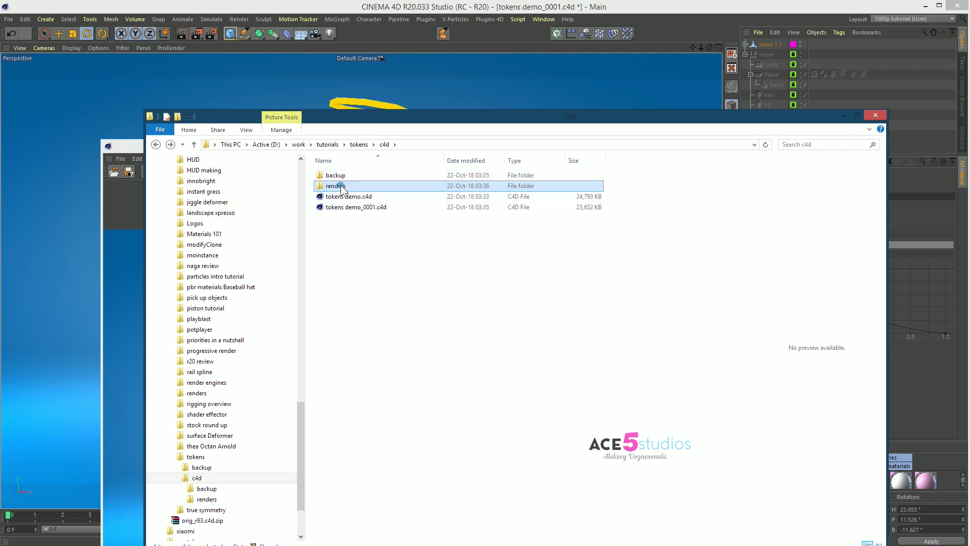
pyautogui.doubleClick(342, 188)
pyautogui.click(405, 190)
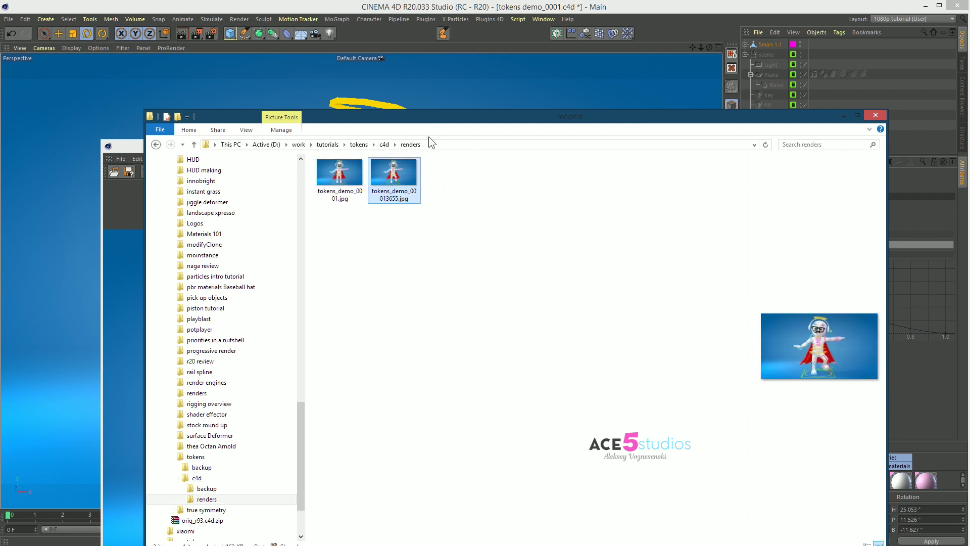
pyautogui.moveTo(444, 114); pyautogui.dragTo(587, 371)
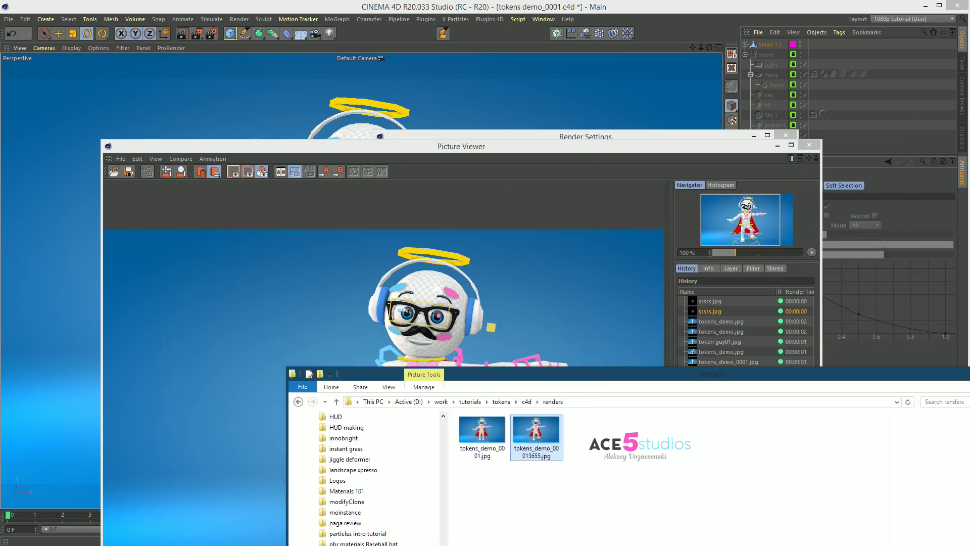
pyautogui.moveTo(887, 375); pyautogui.dragTo(930, 246)
pyautogui.click(614, 157)
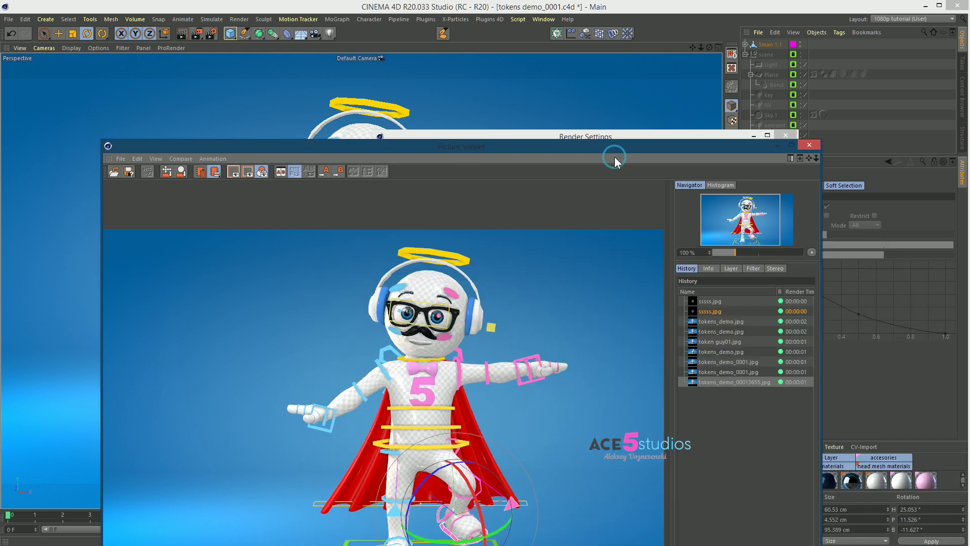
pyautogui.click(808, 145)
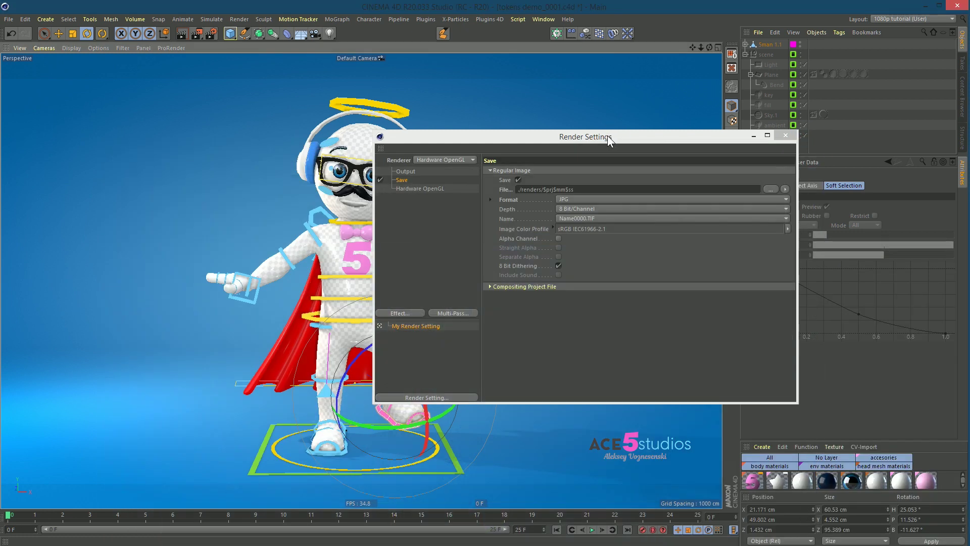
# Remove the minute and second tokens so the render save path reads ./renders/$prj
pyautogui.click(599, 190)
pyautogui.press('BackSpace')
pyautogui.press('BackSpace')
pyautogui.press('BackSpace')
pyautogui.press('BackSpace')
pyautogui.press('BackSpace')
pyautogui.press('BackSpace')
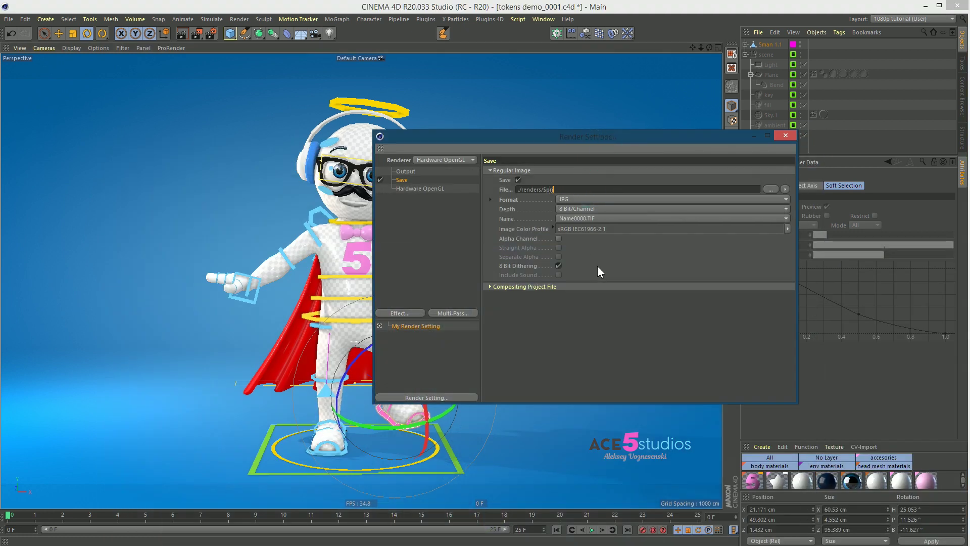
pyautogui.click(605, 311)
# Preview the scene animation briefly and return to the first frame, moving Render Settings clear of the character
pyautogui.click(184, 376)
pyautogui.press('F8')
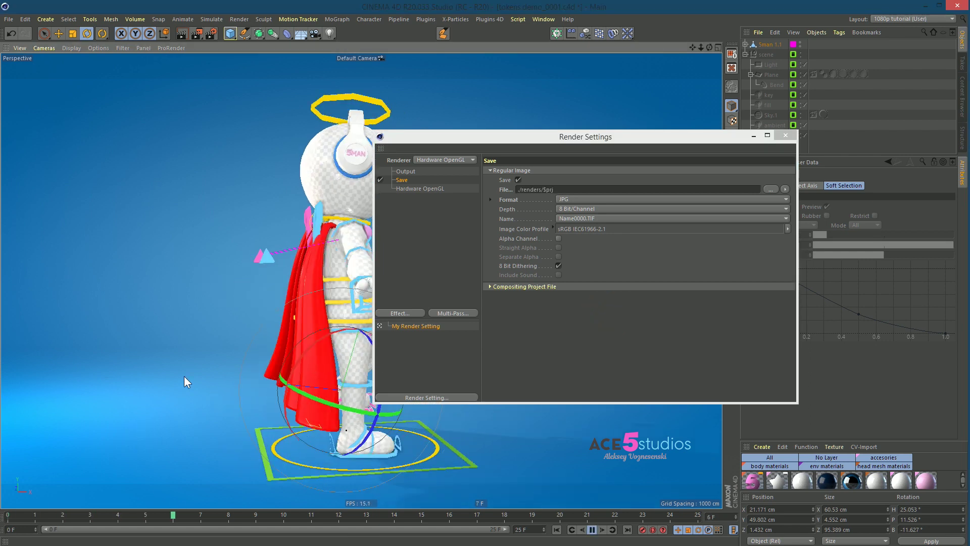
pyautogui.press('F8')
pyautogui.hotkey('shift', 'f')
pyautogui.click(582, 135)
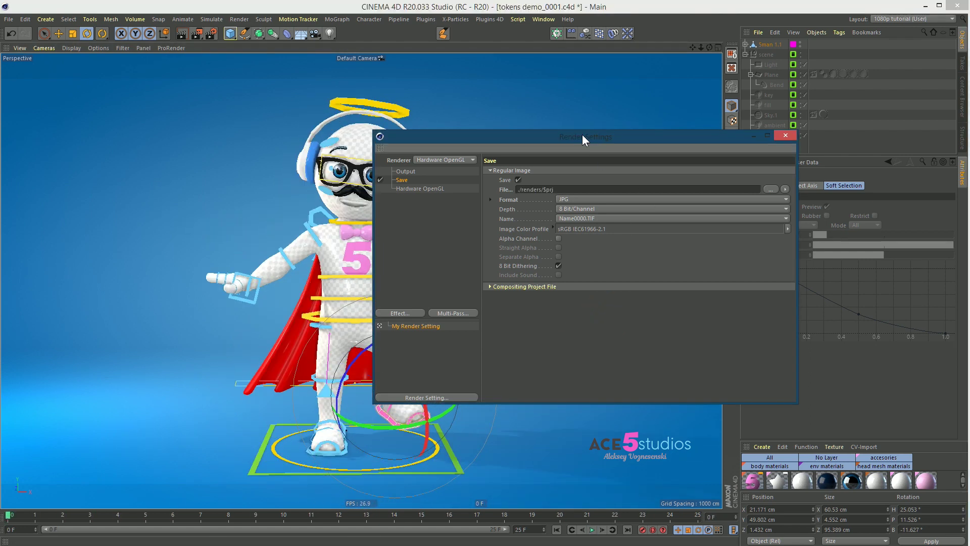
pyautogui.moveTo(582, 134); pyautogui.dragTo(700, 127)
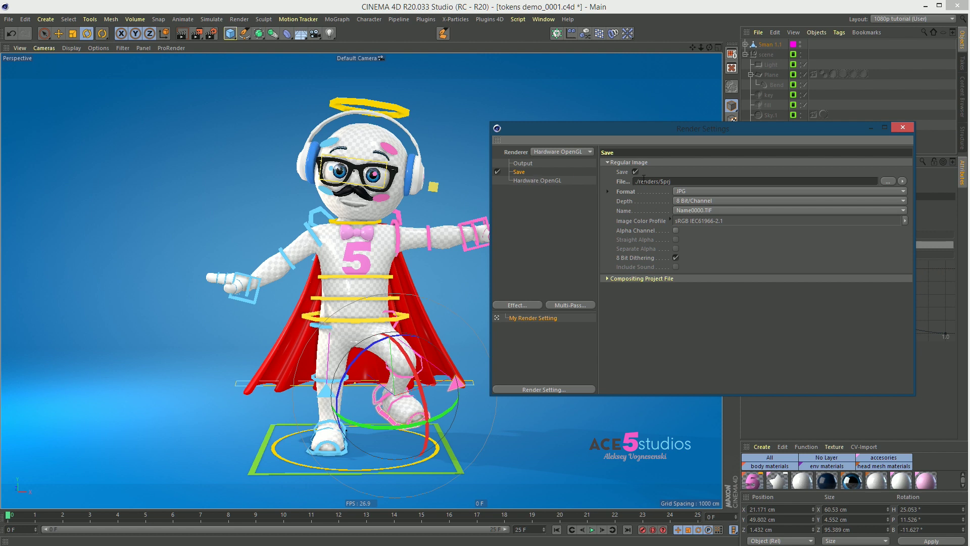
pyautogui.hotkey('alt', 'Tab')
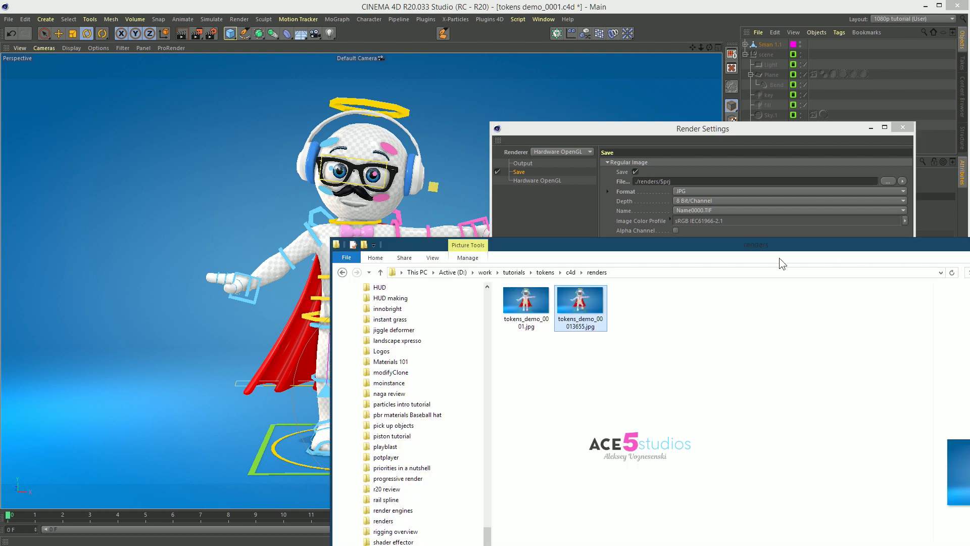
pyautogui.hotkey('alt', 'Tab')
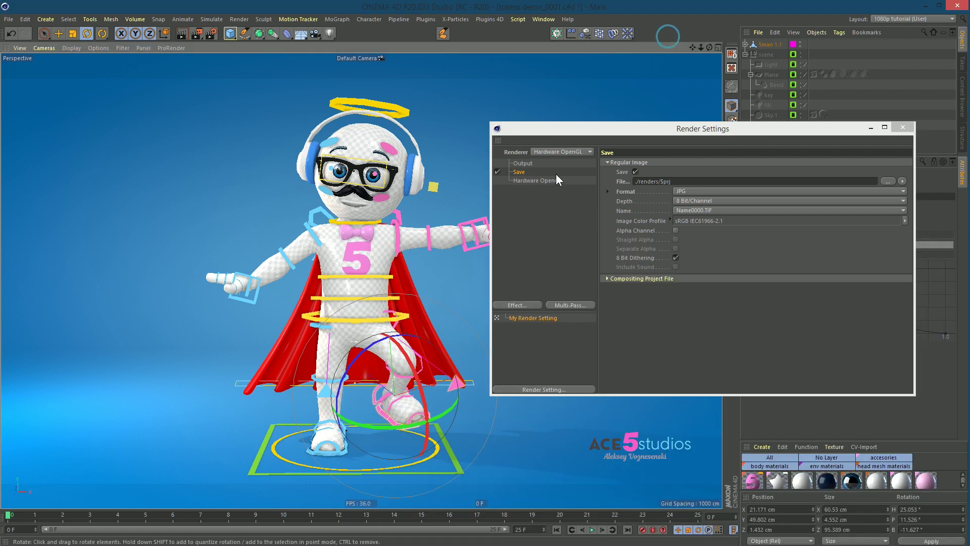
pyautogui.hotkey('shift', 'r')
pyautogui.click(551, 160)
pyautogui.click(599, 132)
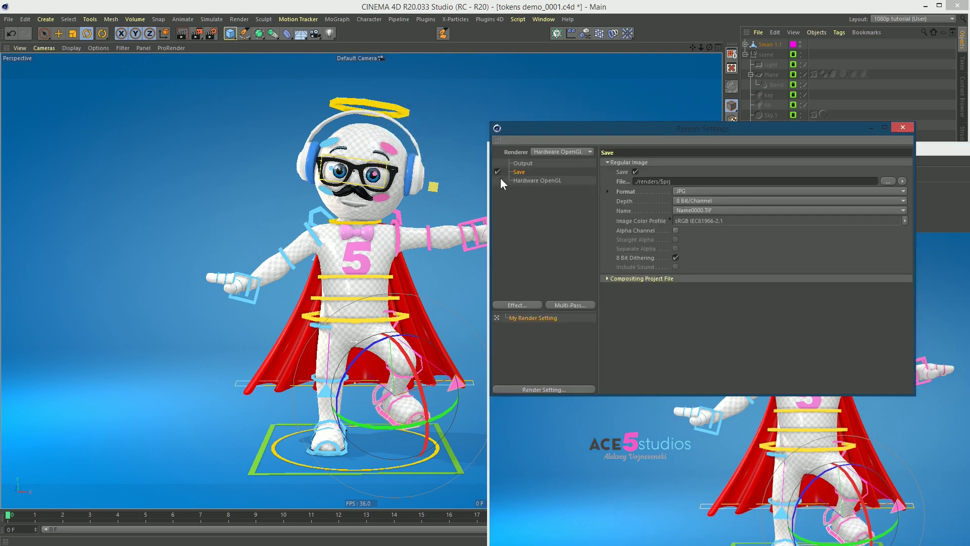
# Set the output frame range to all frames and render the sequence to the Picture Viewer
pyautogui.click(539, 164)
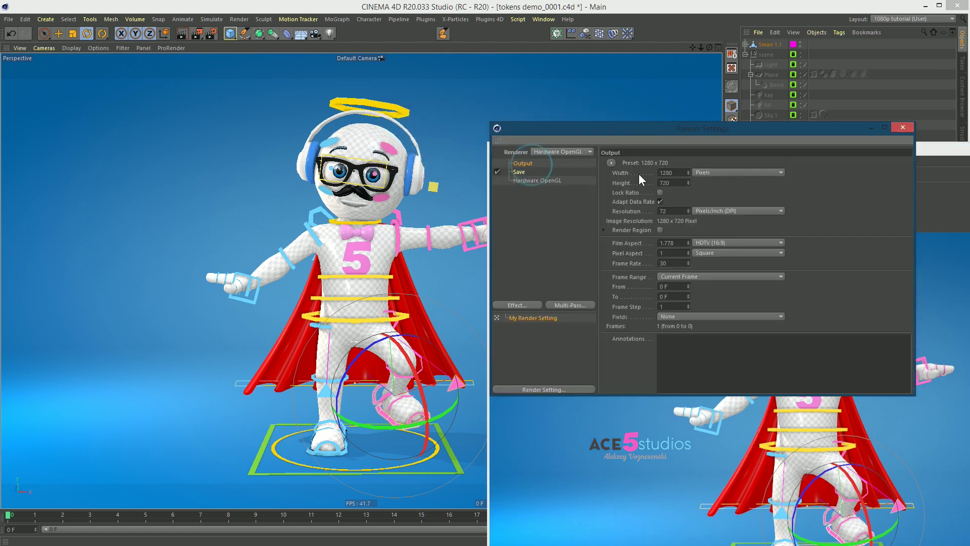
pyautogui.click(706, 277)
pyautogui.click(694, 307)
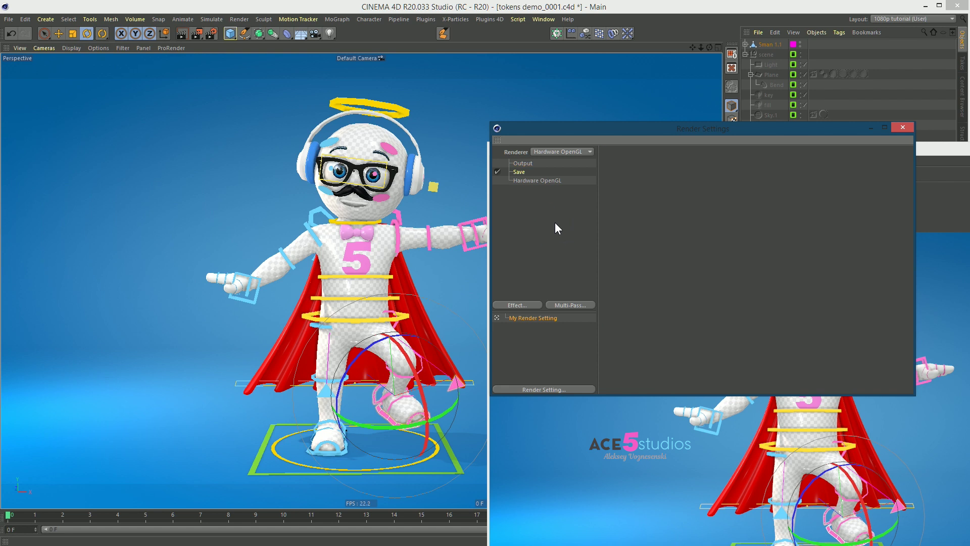
pyautogui.hotkey('shift', 'r')
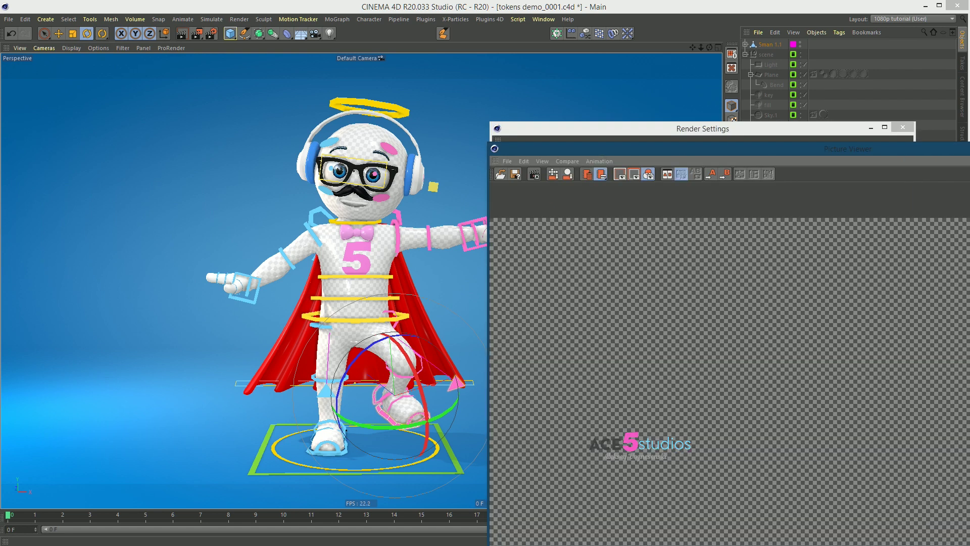
pyautogui.moveTo(913, 147); pyautogui.dragTo(466, 7)
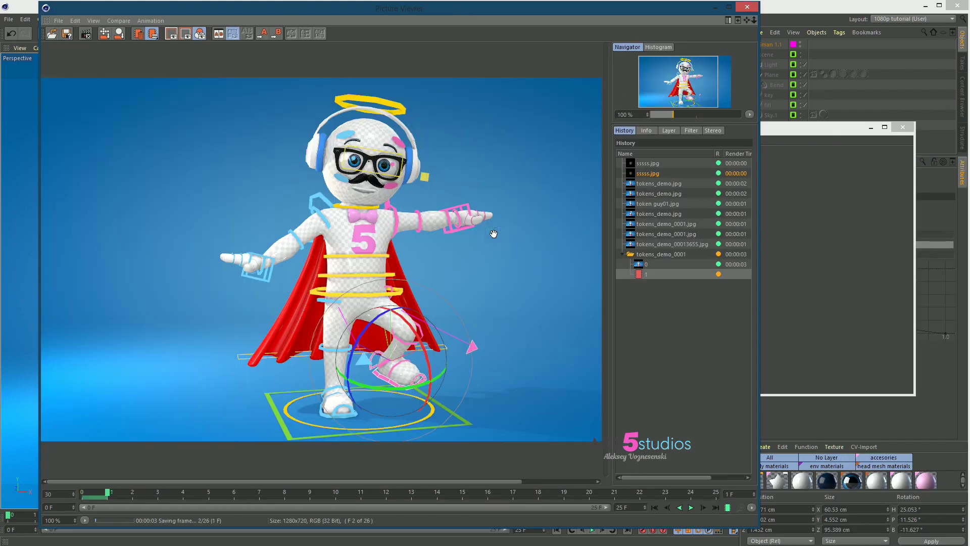
# Check the numbered image sequence in the renders folder and return to the Picture Viewer in Cinema 4D
pyautogui.hotkey('alt', 'Tab')
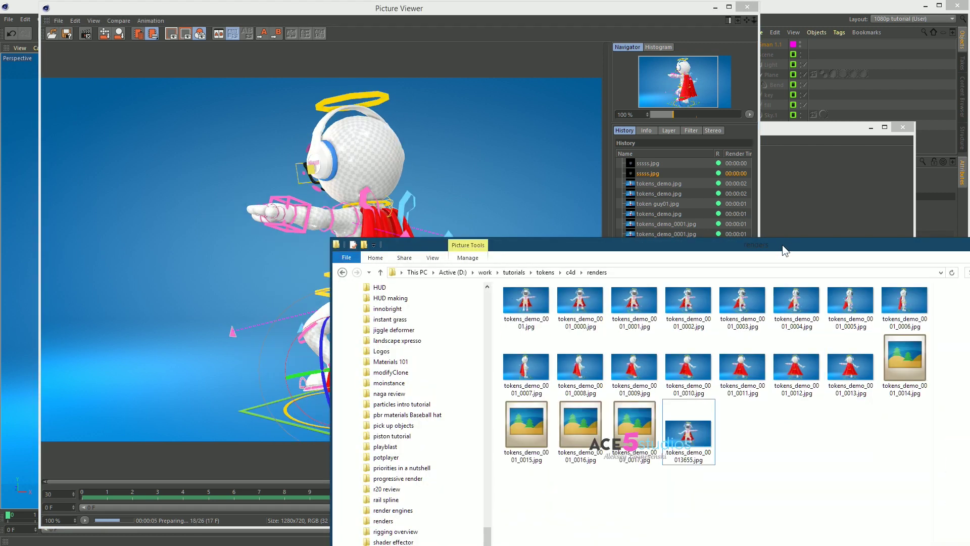
pyautogui.moveTo(783, 245); pyautogui.dragTo(600, 140)
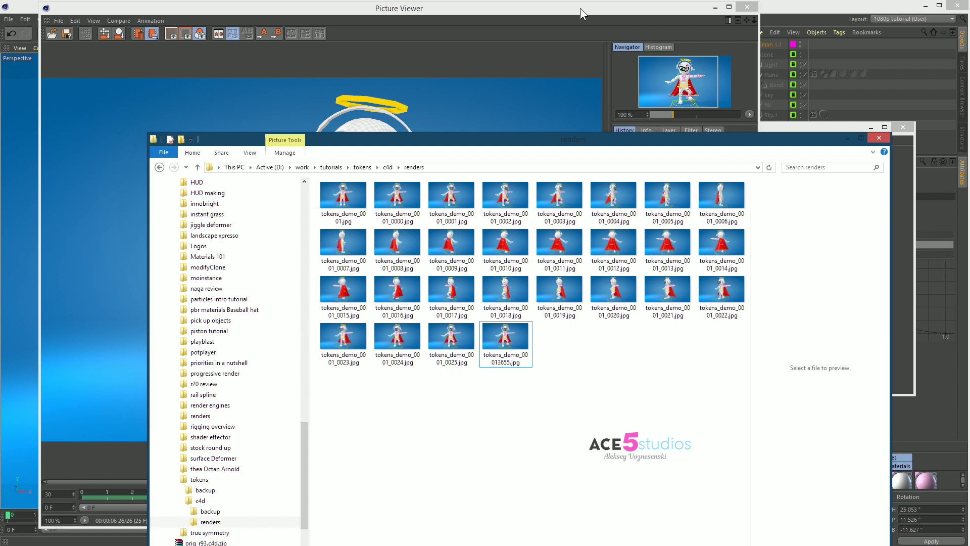
pyautogui.moveTo(580, 8); pyautogui.dragTo(570, 88)
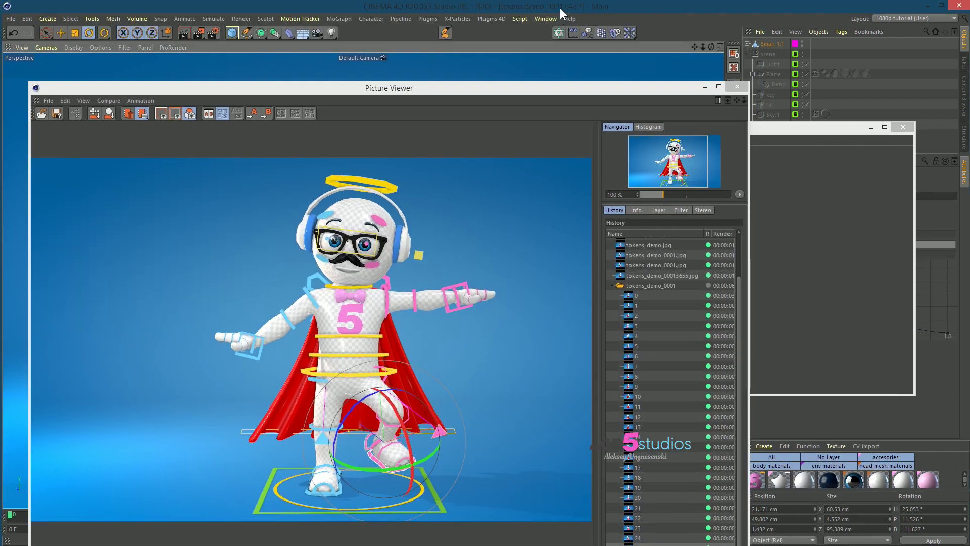
# Save the project as a new incremental version and render the full sequence again
pyautogui.hotkey('ctrl', 'alt', 's')
pyautogui.click(565, 91)
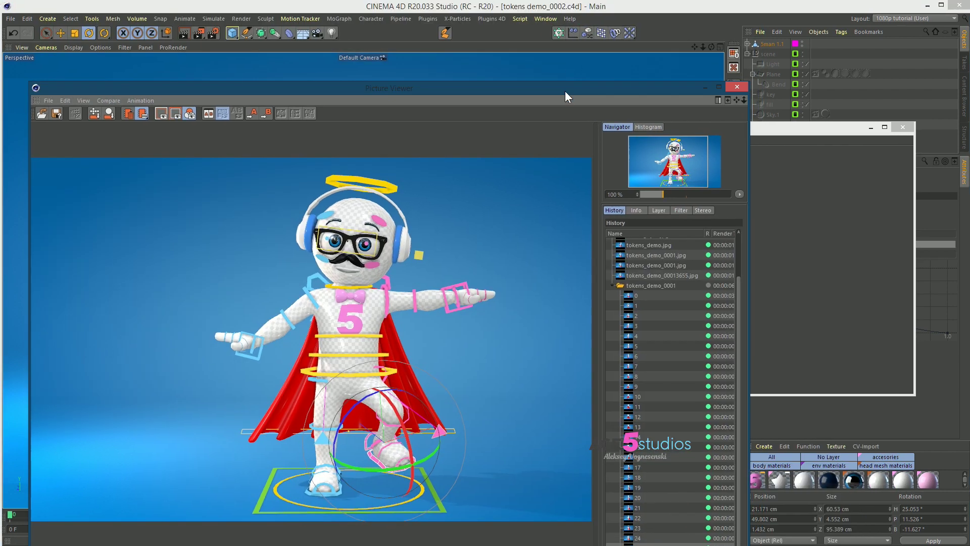
pyautogui.hotkey('shift', 'r')
# Switch to the renders folder and delete all the rendered images in it
pyautogui.hotkey('alt', 'Tab')
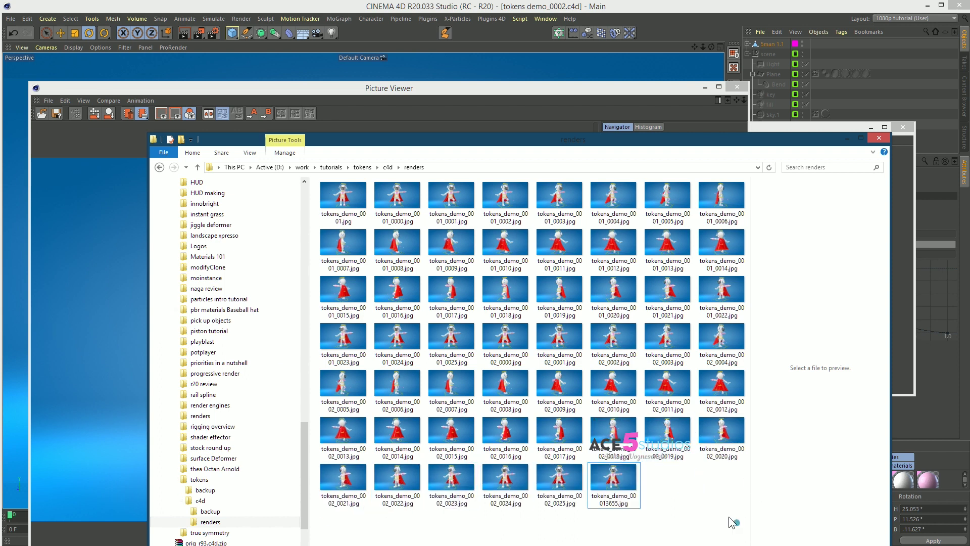
pyautogui.hotkey('ctrl', 'a')
pyautogui.press('Delete')
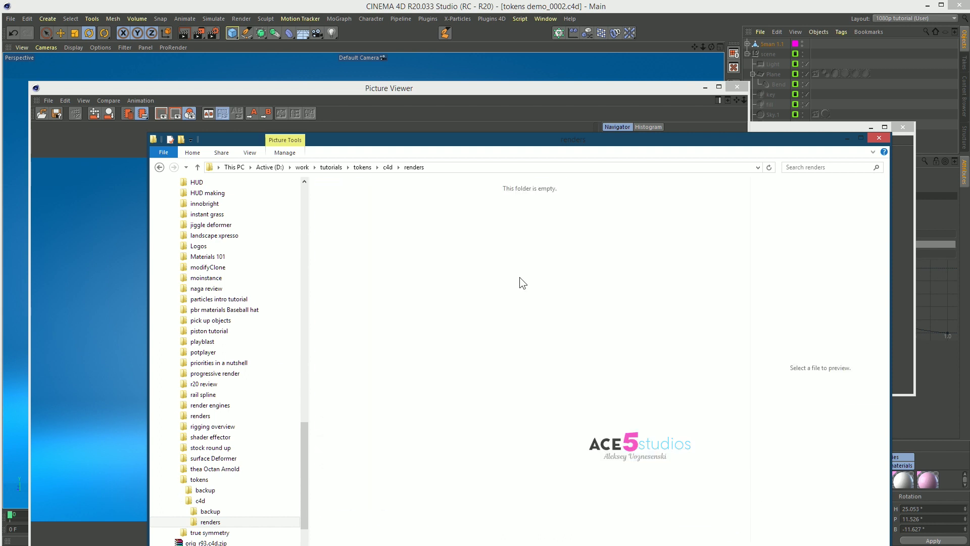
# Set the render save path to ./renders/$prj/$prj and render the sequence to the Picture Viewer
pyautogui.click(759, 126)
pyautogui.click(520, 169)
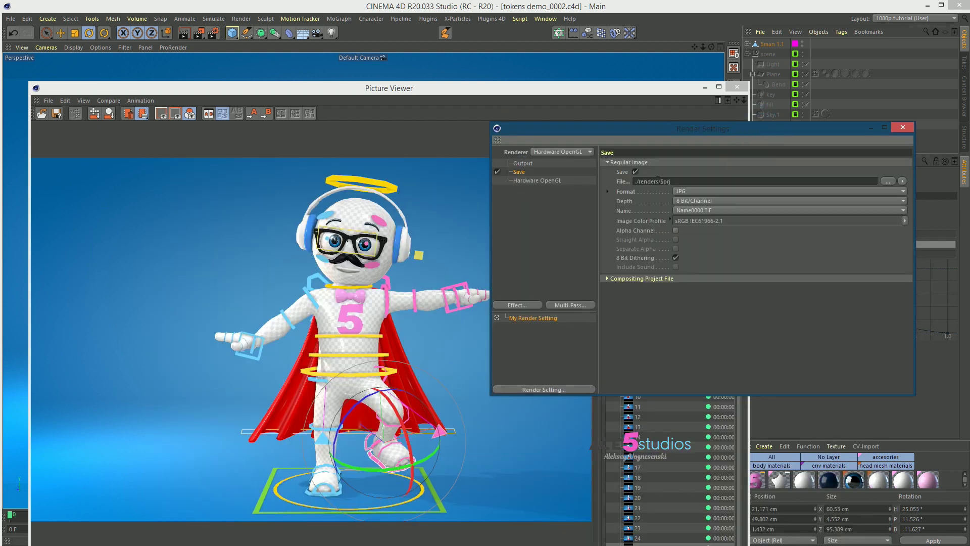
pyautogui.click(690, 181)
pyautogui.write('/$prj')
pyautogui.press('Return')
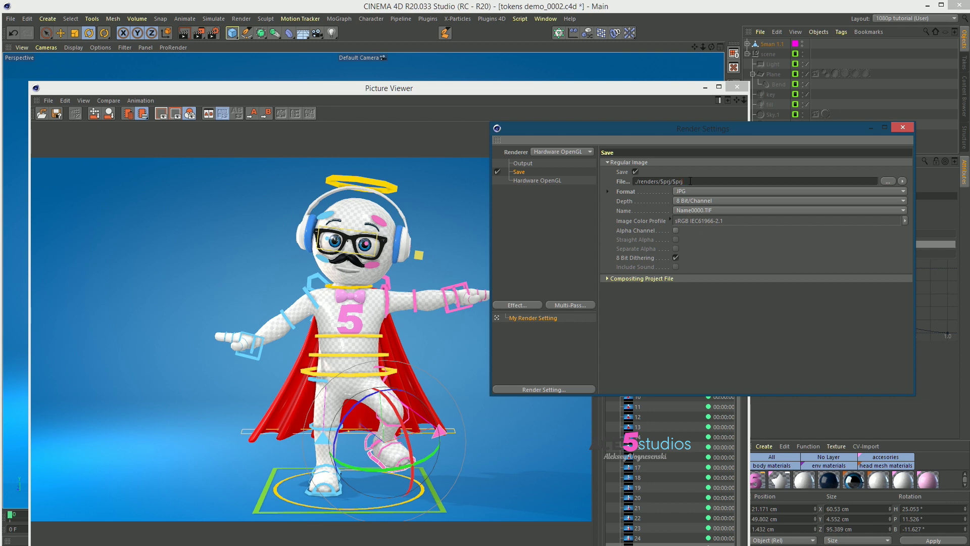
pyautogui.hotkey('shift', 'r')
# Check the rendered frames in the tokens_demo_0002 subfolder of renders and switch back to Cinema 4D
pyautogui.hotkey('alt', 'Tab')
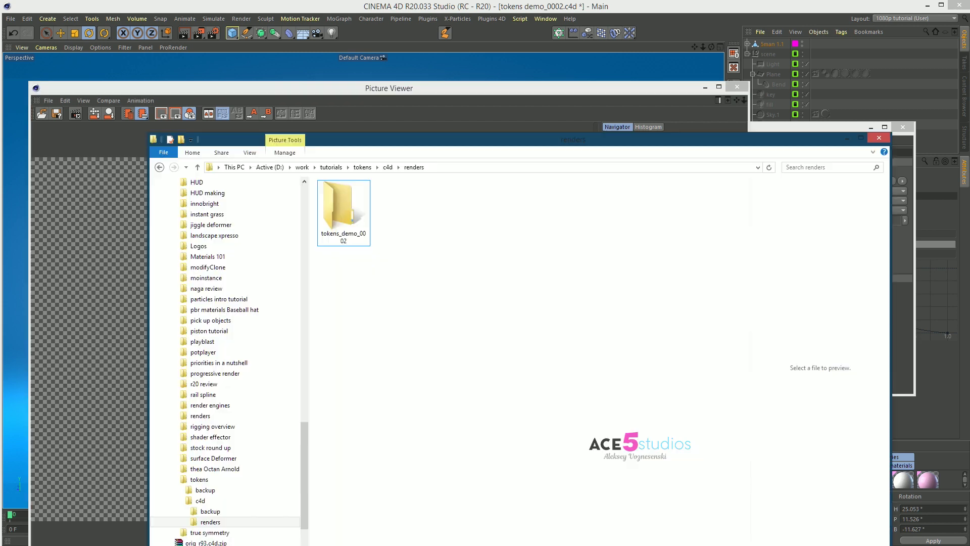
pyautogui.click(356, 238)
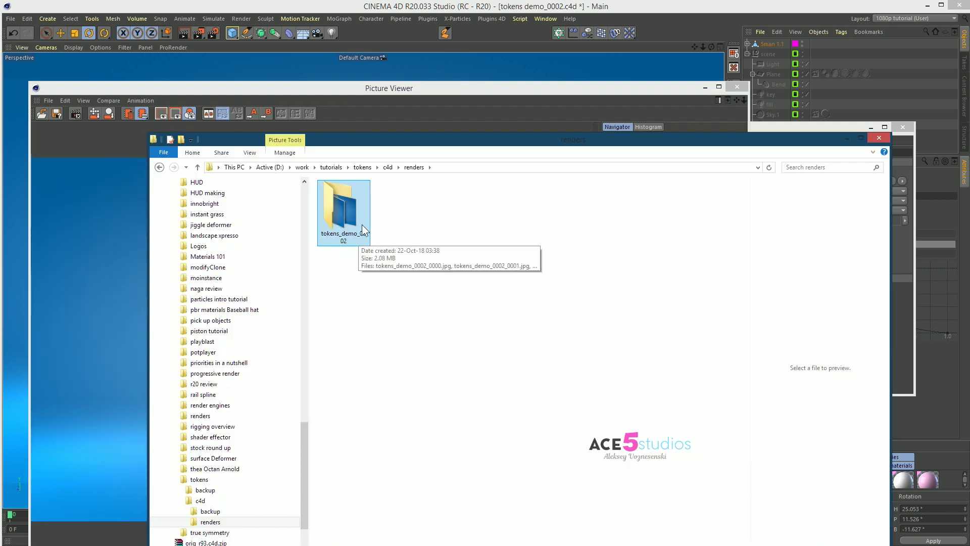
pyautogui.doubleClick(343, 204)
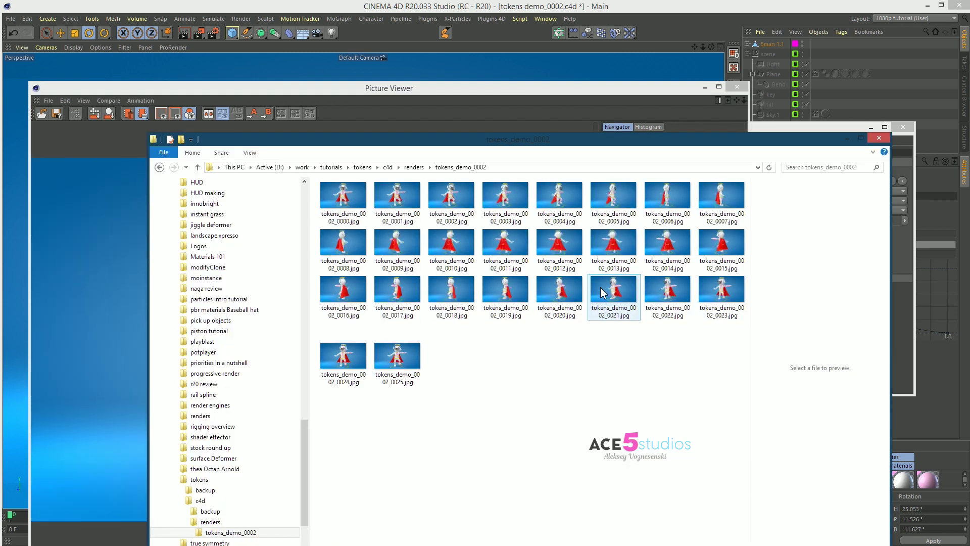
pyautogui.click(688, 25)
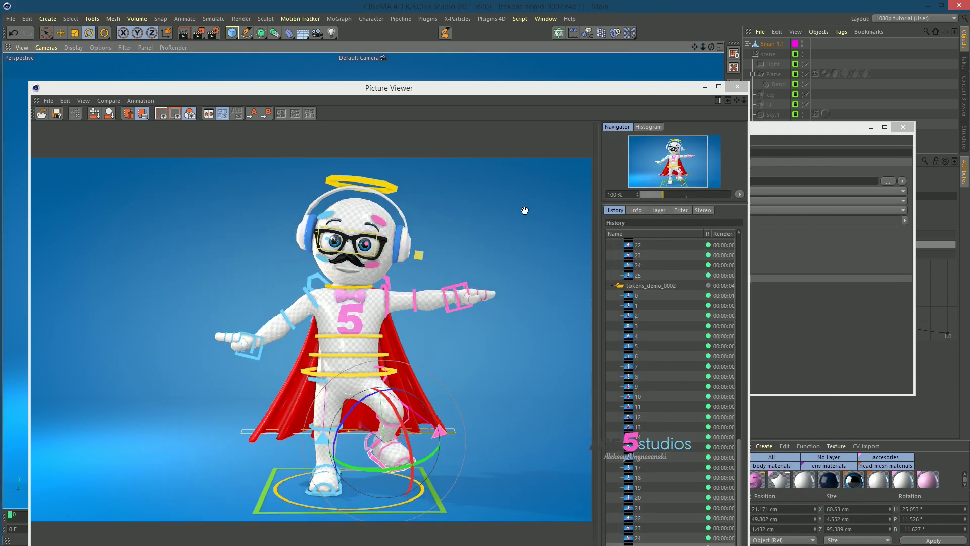
# Save and render a new incremental version of the project, and check its frames in the tokens_demo_0003 subfolder of renders
pyautogui.hotkey('ctrl', 'alt', 's')
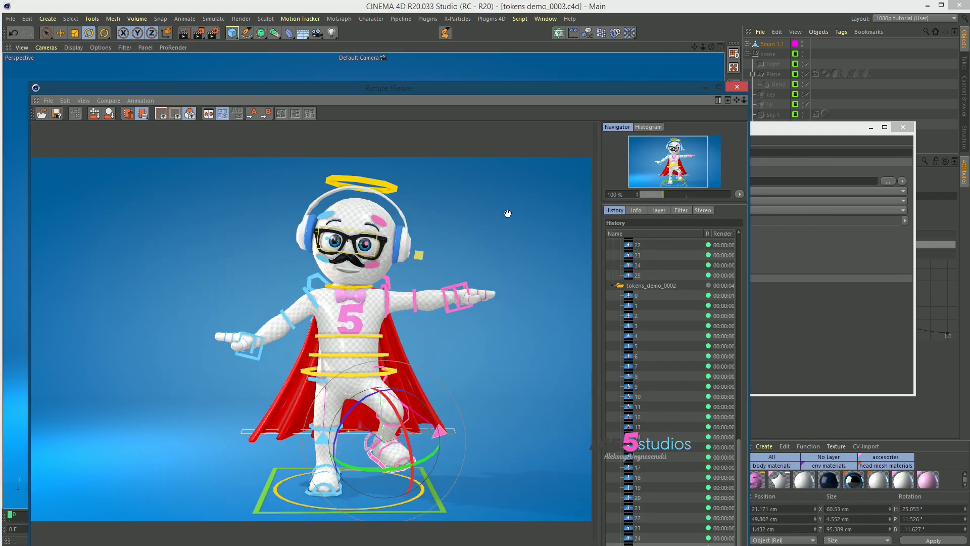
pyautogui.hotkey('shift', 'r')
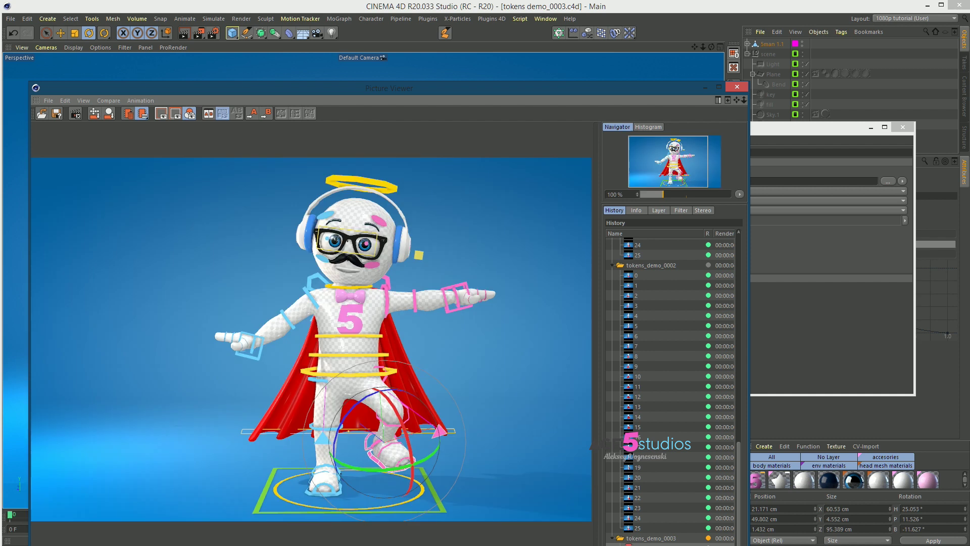
pyautogui.hotkey('alt', 'Tab')
pyautogui.click(414, 167)
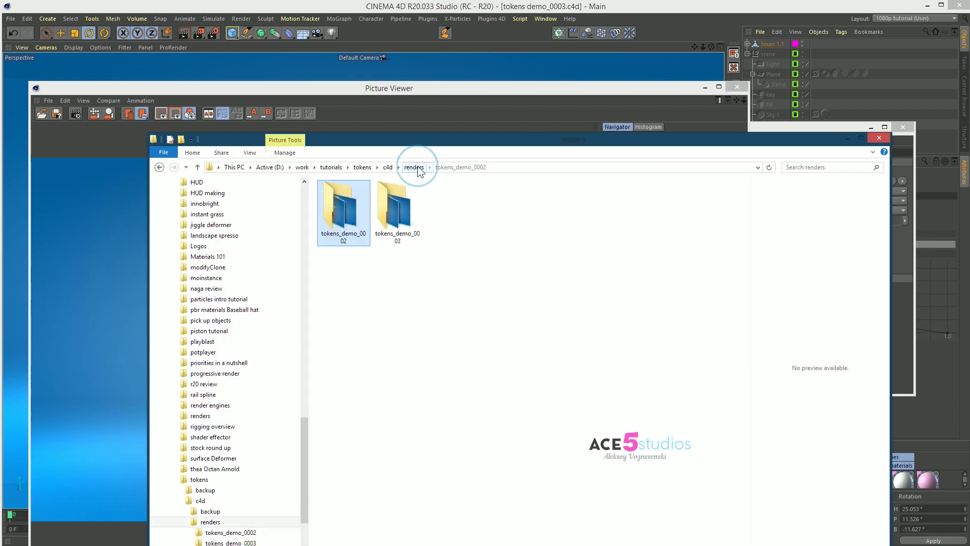
pyautogui.click(411, 239)
pyautogui.doubleClick(406, 215)
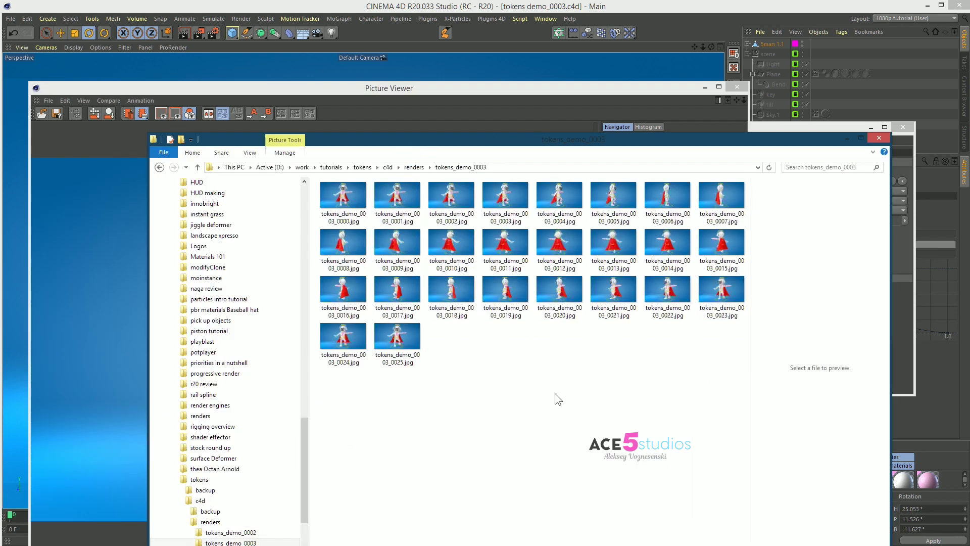
# Switch back to Cinema 4D and add two cameras to the scene
pyautogui.click(623, 96)
pyautogui.click(793, 127)
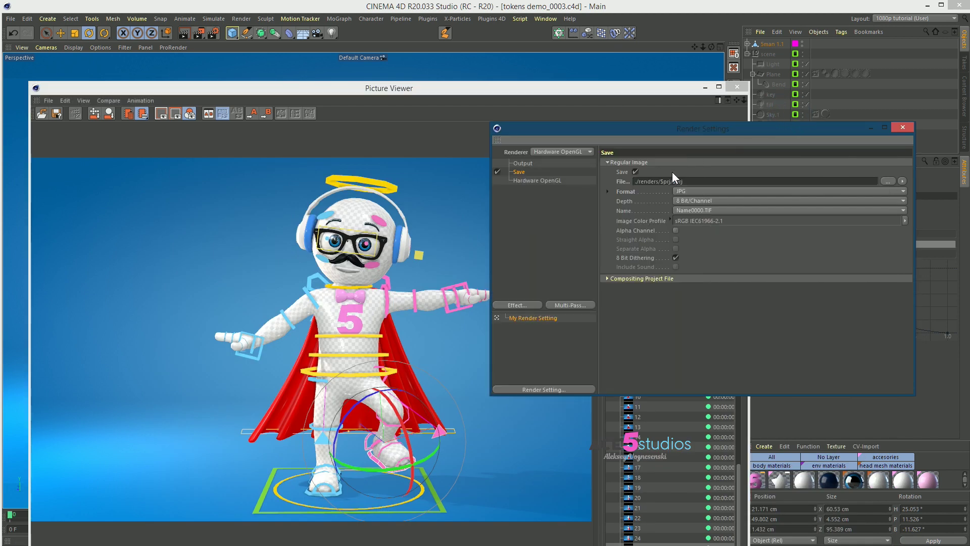
pyautogui.click(687, 179)
pyautogui.moveTo(806, 127); pyautogui.dragTo(728, 136)
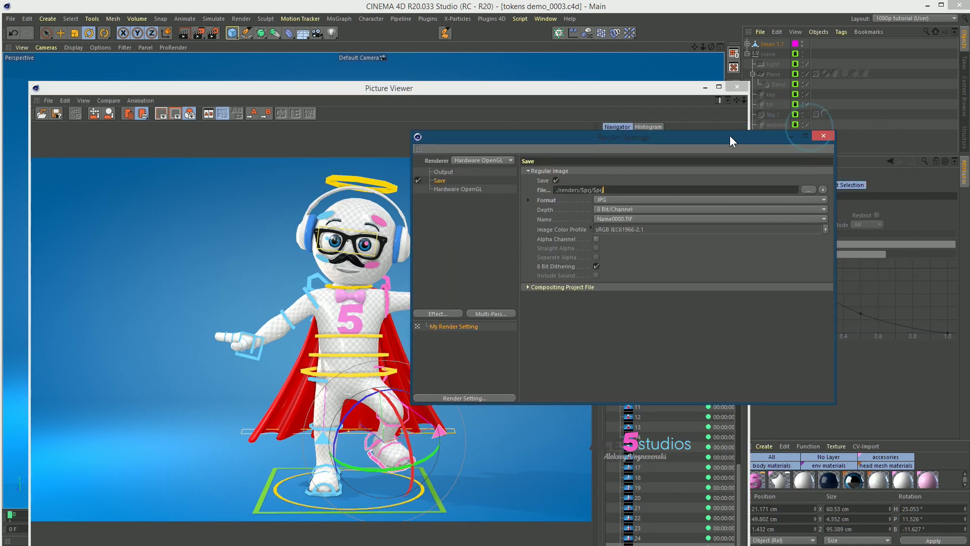
pyautogui.click(317, 33)
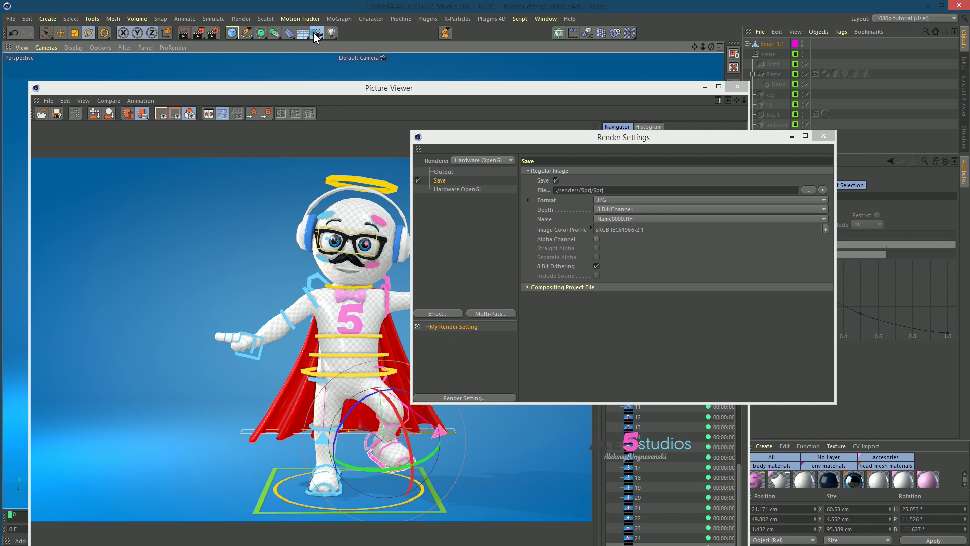
pyautogui.moveTo(522, 130); pyautogui.dragTo(522, 130)
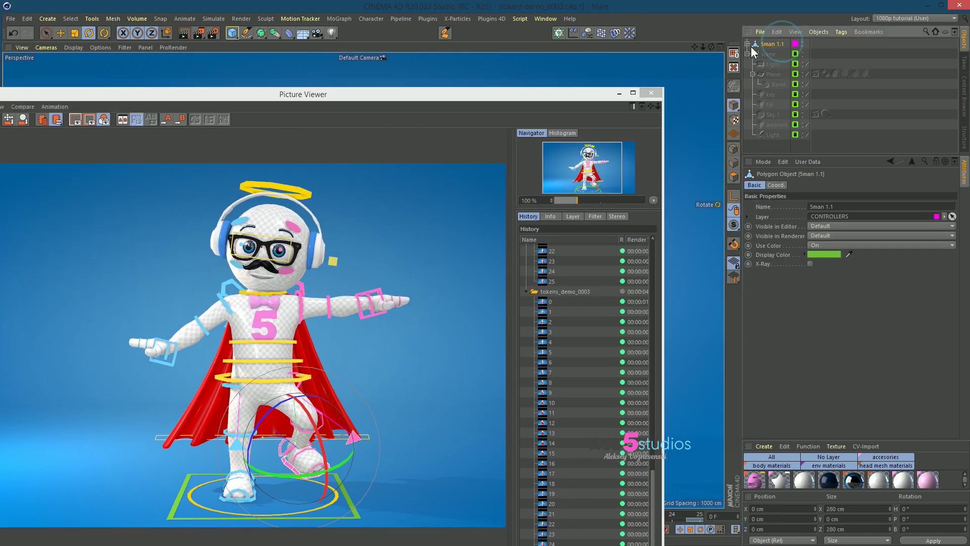
pyautogui.click(748, 44)
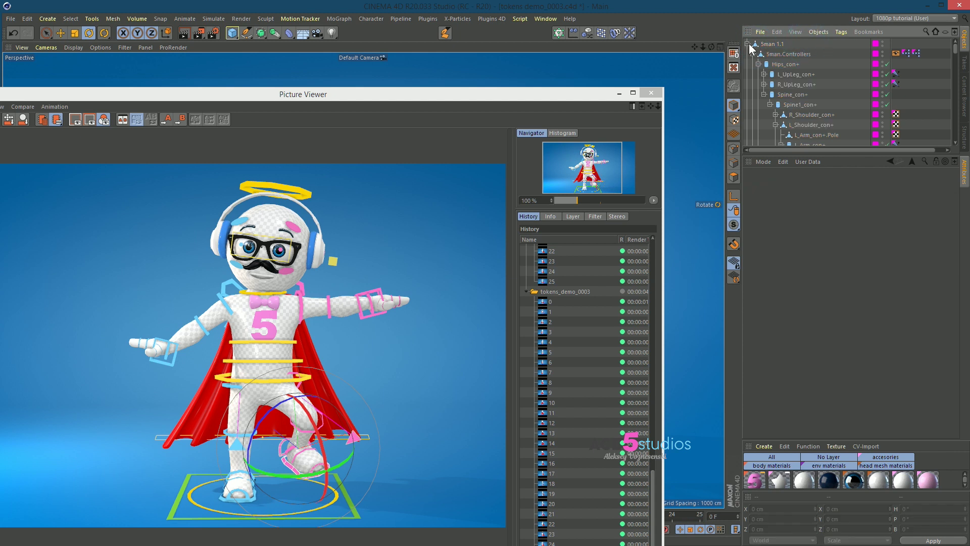
pyautogui.click(748, 44)
pyautogui.click(317, 33)
pyautogui.click(317, 33)
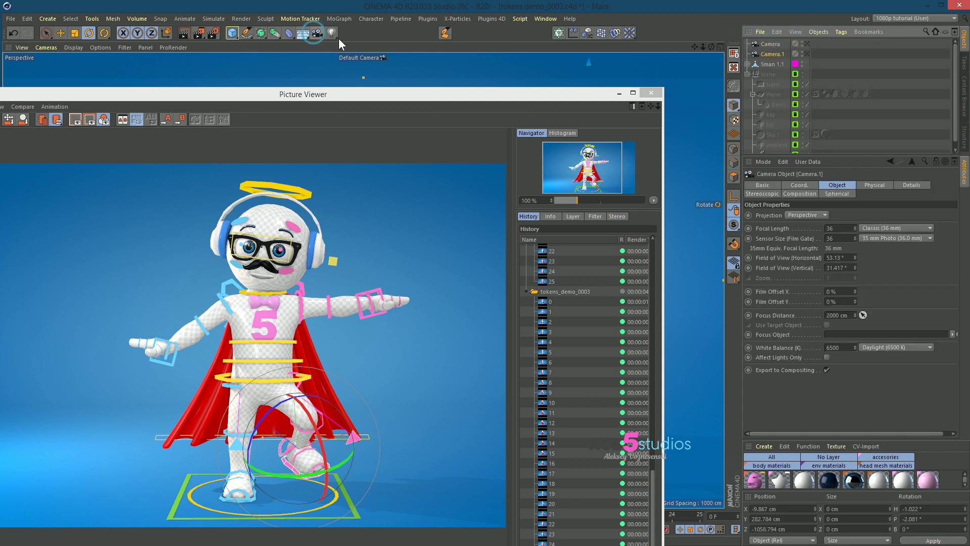
# Rename Camera.1 as main camera and the other new camera as side camera
pyautogui.doubleClick(771, 54)
pyautogui.write('main camera')
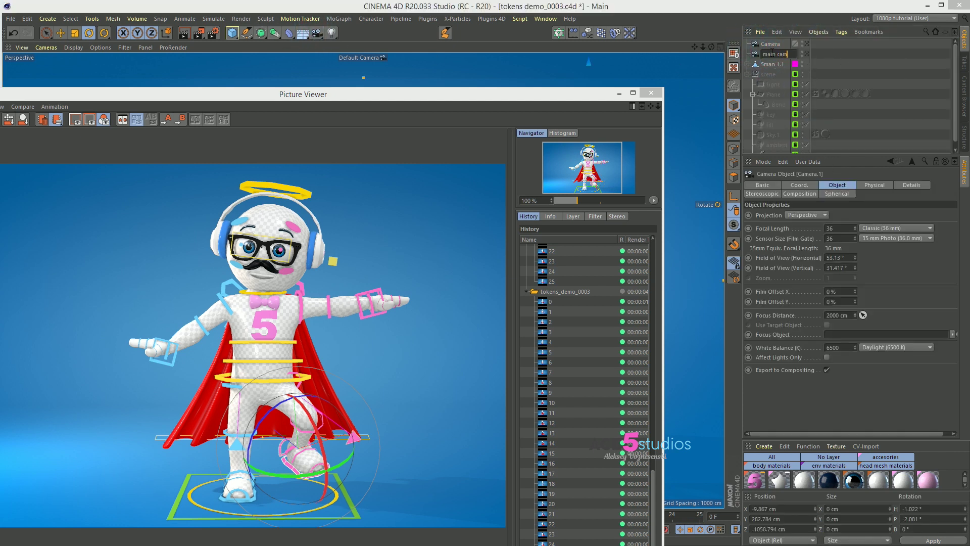
pyautogui.press('Return')
pyautogui.click(770, 45)
pyautogui.doubleClick(770, 45)
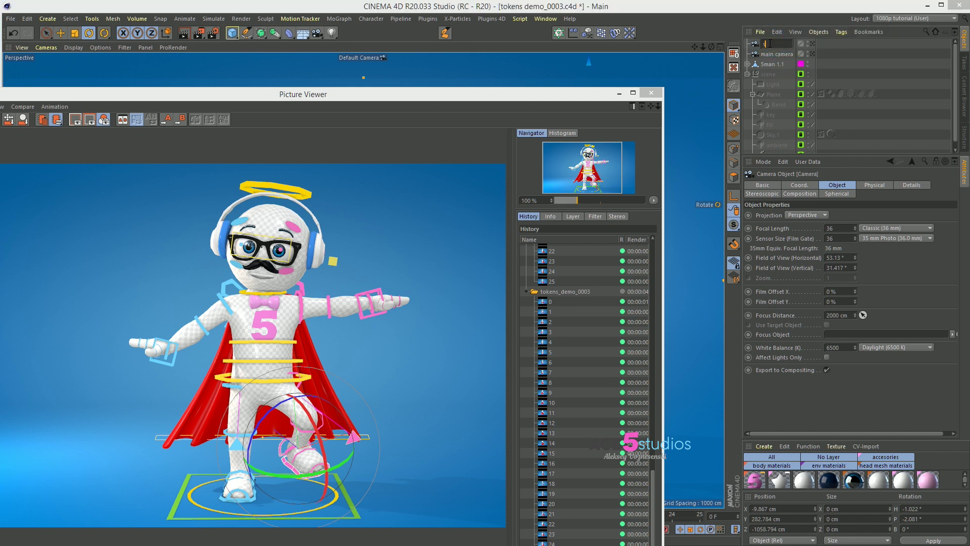
pyautogui.write('side camera')
pyautogui.press('Return')
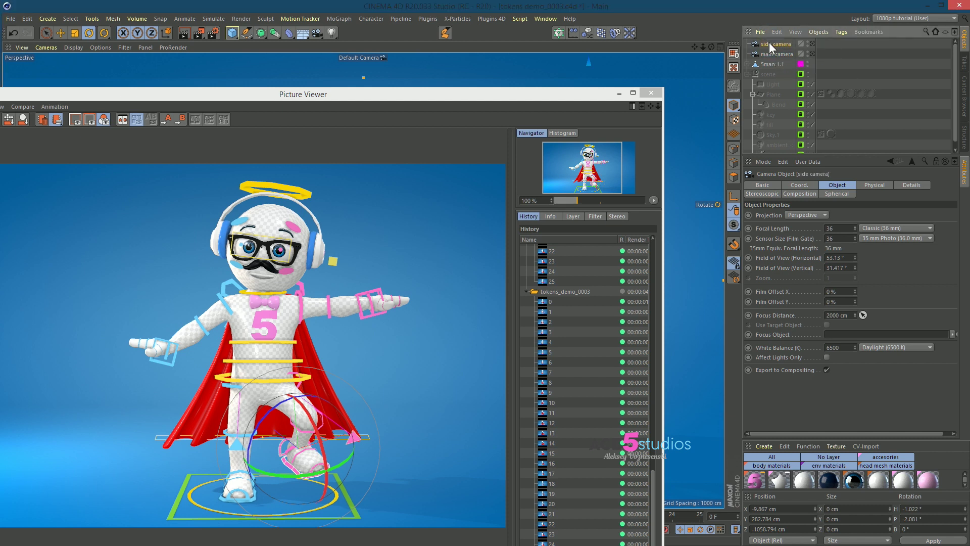
# Add the Current Camera token to the render save path, making it ./renders/$prj/$prj_$camera
pyautogui.moveTo(569, 94); pyautogui.dragTo(759, 104)
pyautogui.hotkey('ctrl', 'b')
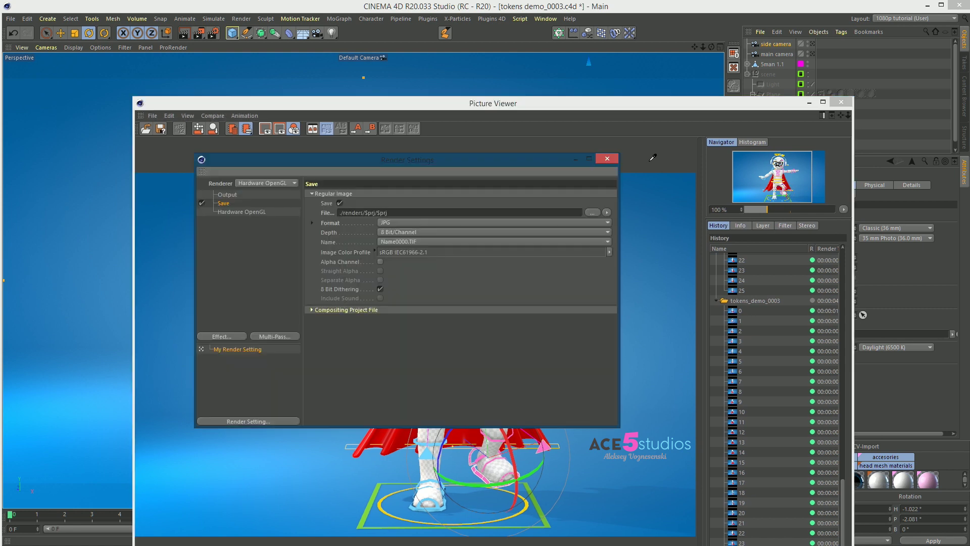
pyautogui.click(607, 212)
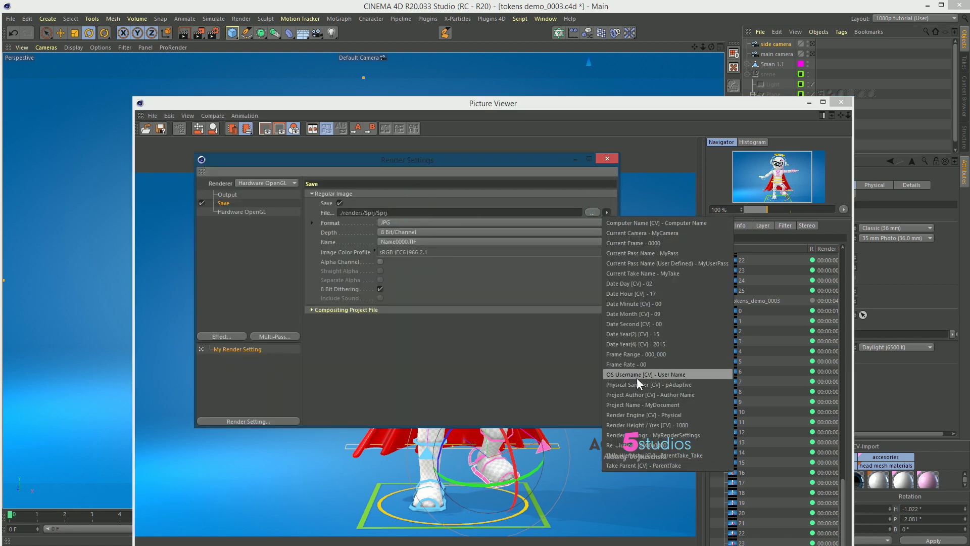
pyautogui.click(637, 233)
pyautogui.click(382, 212)
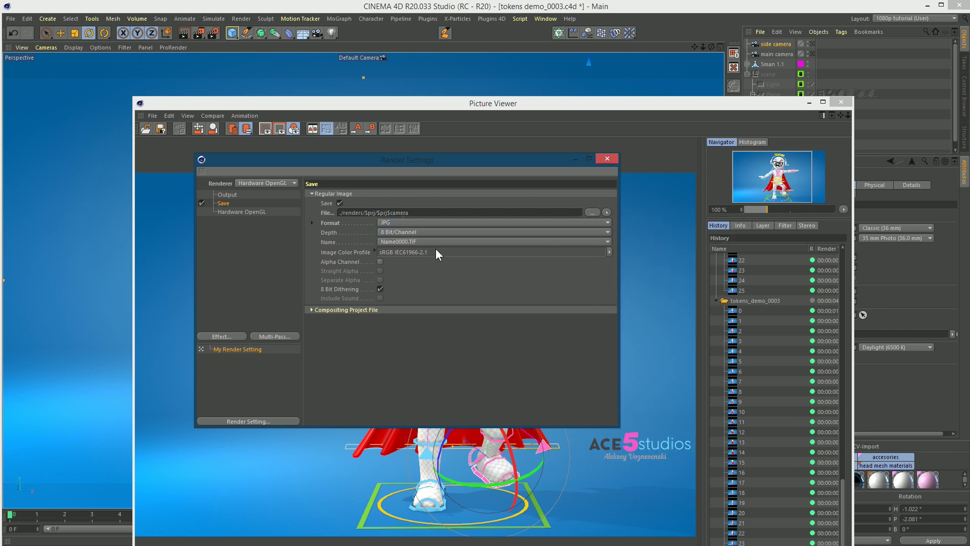
pyautogui.write('_')
# Render the sequence through the side camera and check the resulting files in the renders folder
pyautogui.click(813, 44)
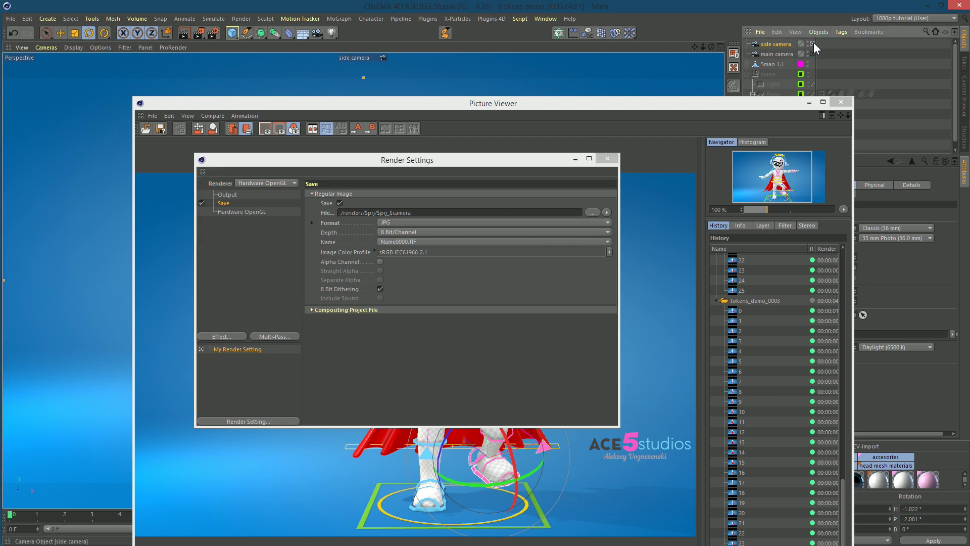
pyautogui.click(461, 170)
pyautogui.hotkey('shift', 'r')
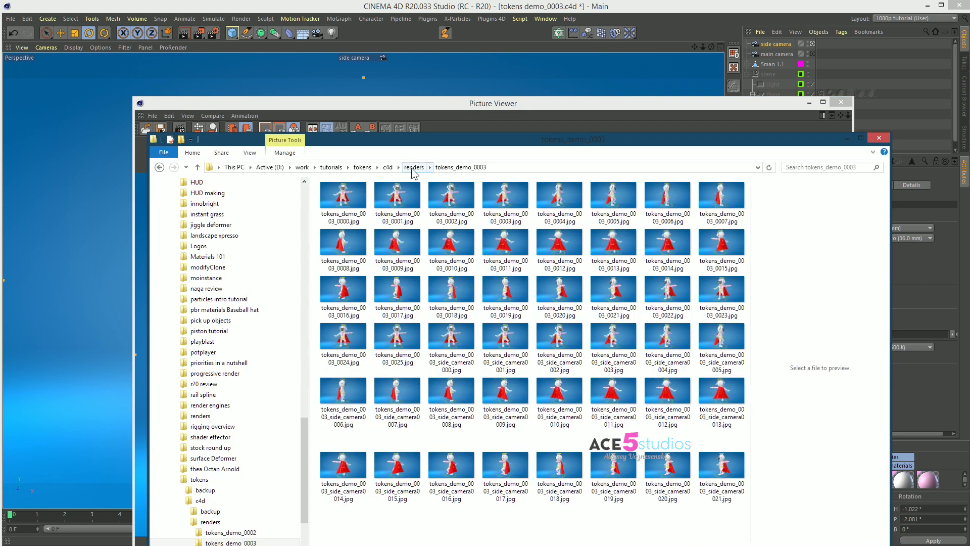
pyautogui.click(414, 167)
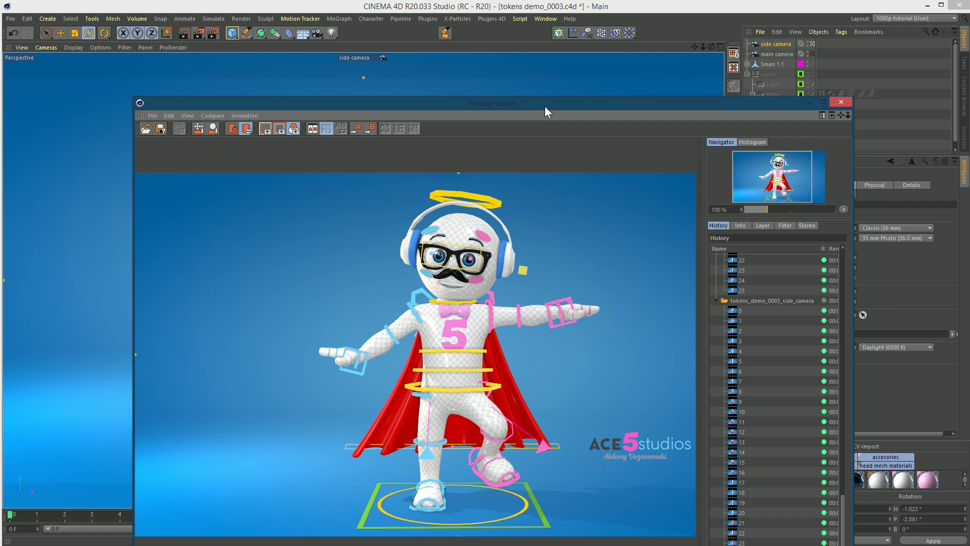
# Set the render save path to ./renders/$prj_$camera/$prj_$camera and render the side camera's sequence into its own folder
pyautogui.hotkey('ctrl', 'b')
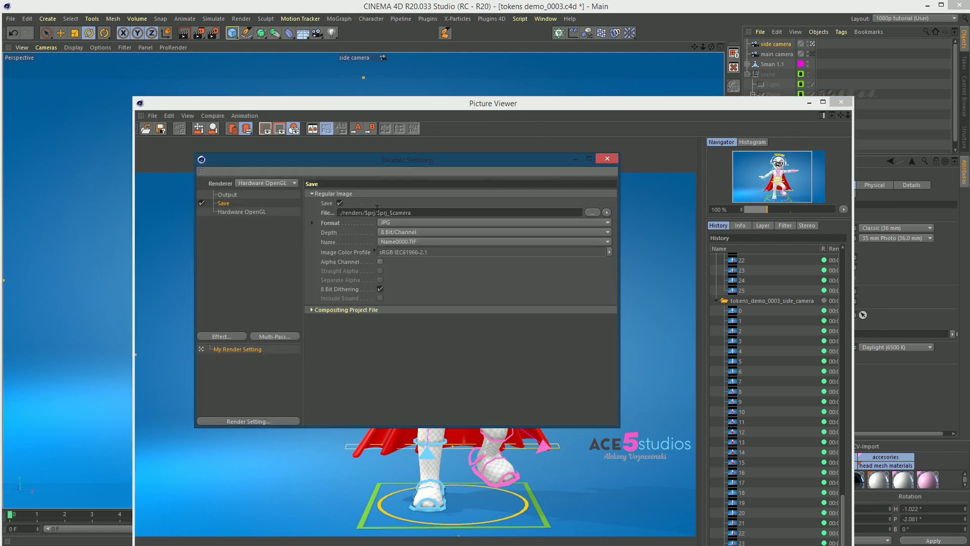
pyautogui.click(376, 210)
pyautogui.write('_Scamera')
pyautogui.hotkey('shift', 'r')
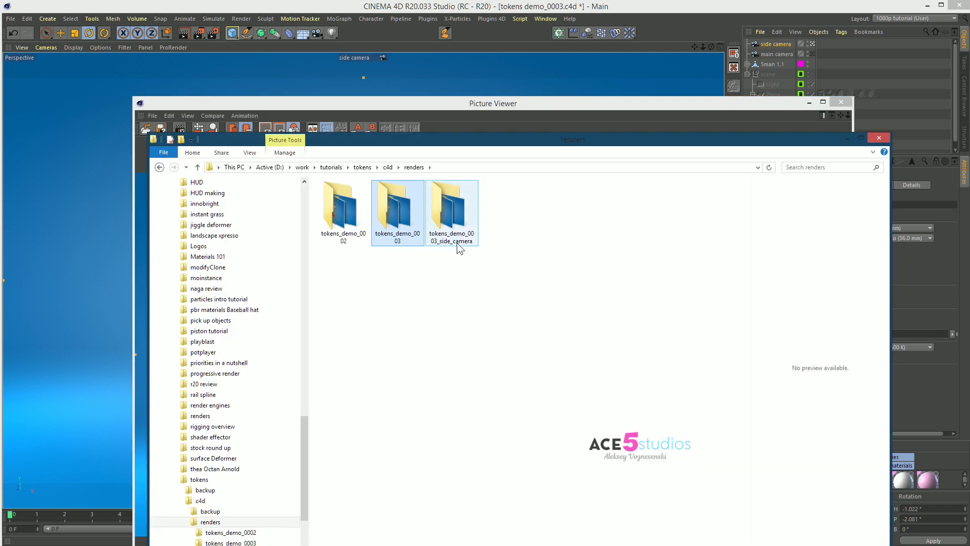
pyautogui.click(460, 240)
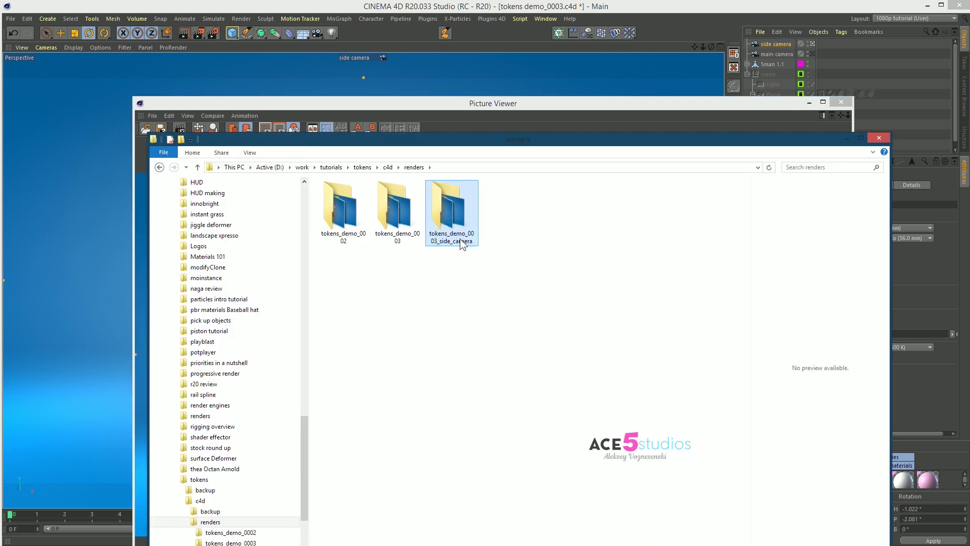
pyautogui.click(564, 105)
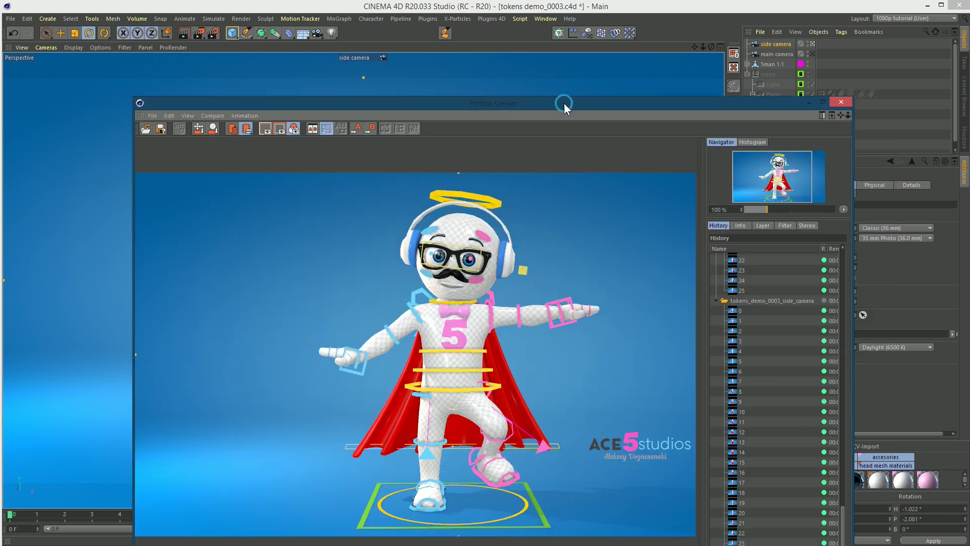
# Render the sequence through the main camera and open the tokens_demo_0003_main_camera folder to check the frames
pyautogui.click(813, 53)
pyautogui.hotkey('shift', 'r')
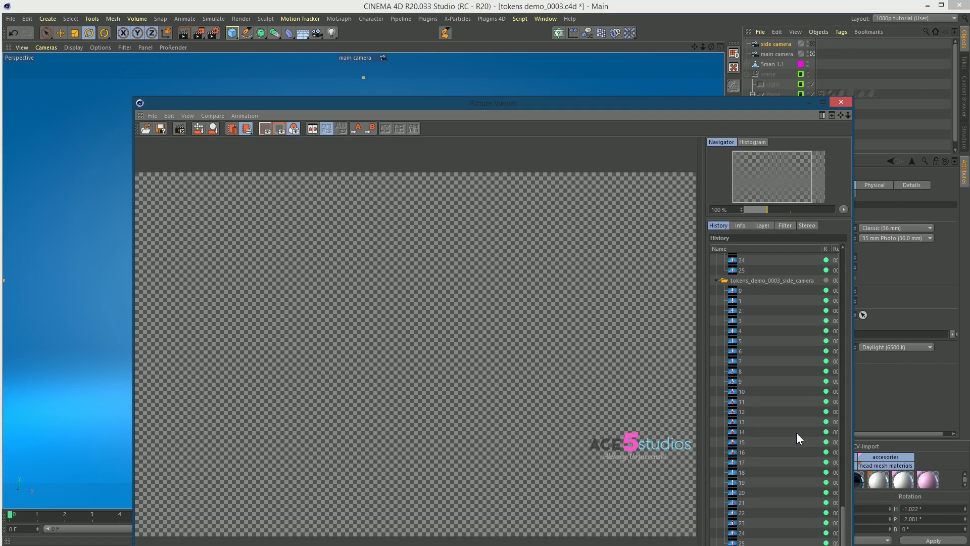
pyautogui.hotkey('alt', 'Tab')
pyautogui.doubleClick(453, 217)
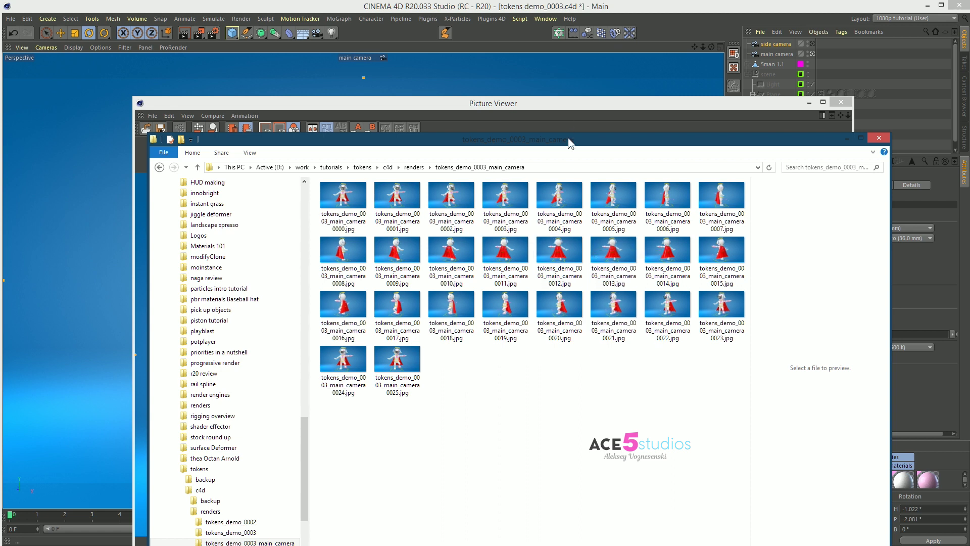
# Review the separate camera folders inside renders, and bring the render settings back up in Cinema 4D
pyautogui.moveTo(572, 143); pyautogui.dragTo(967, 107)
pyautogui.moveTo(428, 101); pyautogui.dragTo(406, 32)
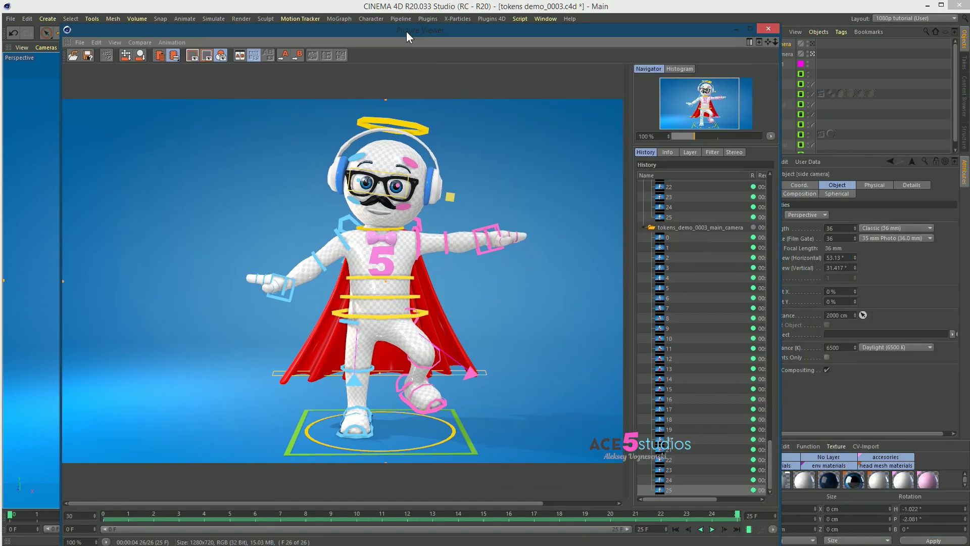
pyautogui.moveTo(963, 105); pyautogui.dragTo(720, 84)
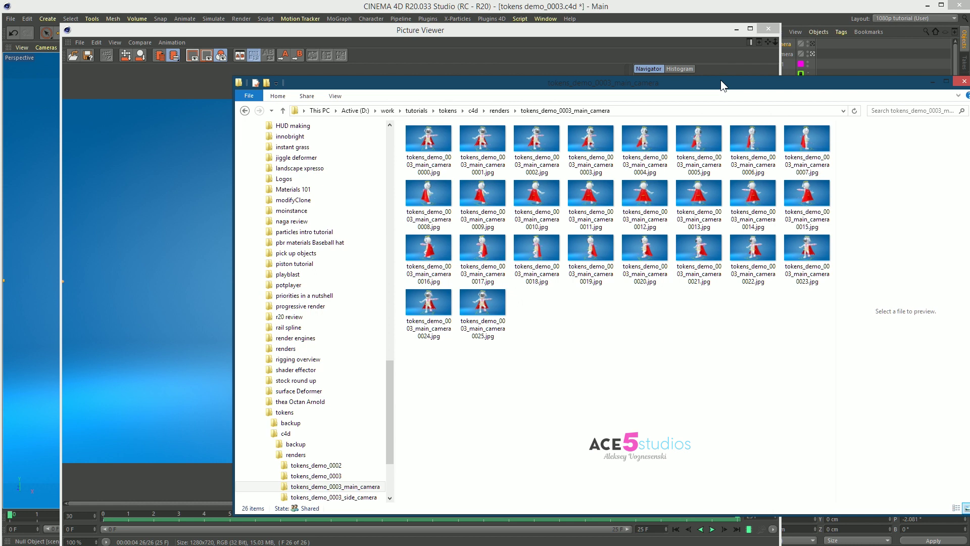
pyautogui.click(498, 111)
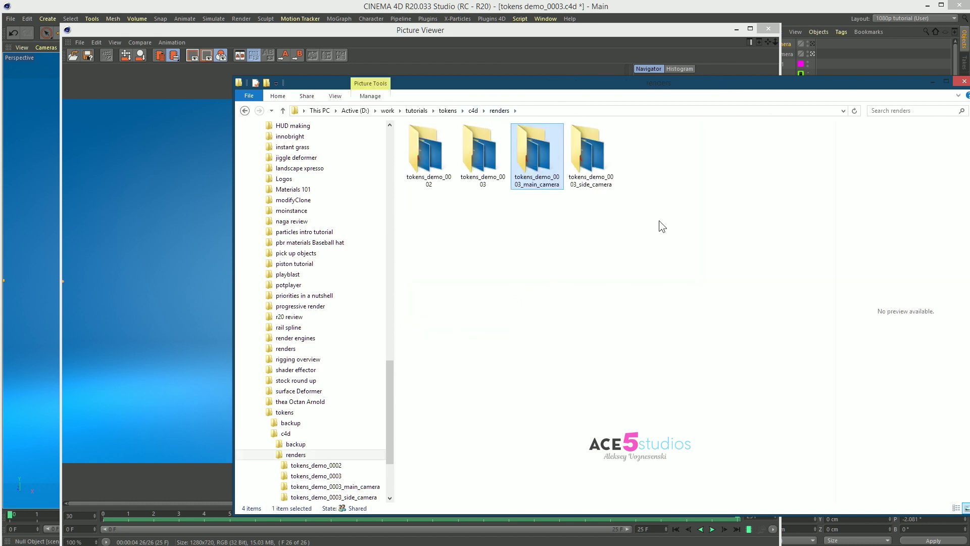
pyautogui.click(651, 40)
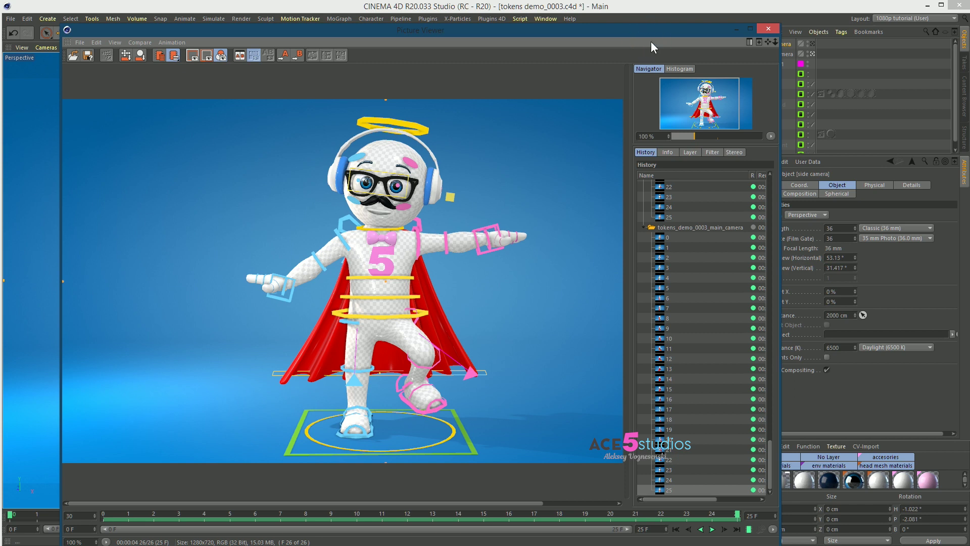
pyautogui.doubleClick(645, 29)
pyautogui.hotkey('ctrl', 'b')
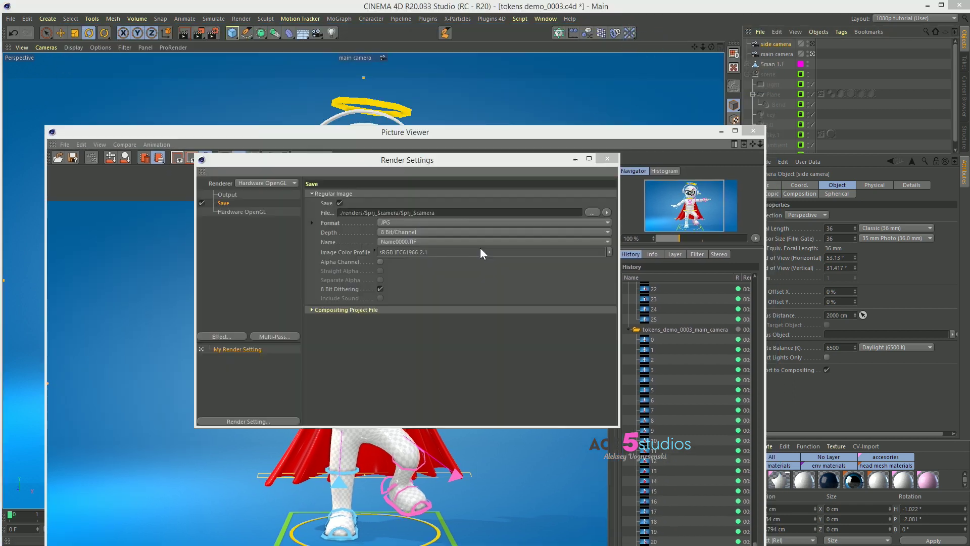
pyautogui.click(606, 213)
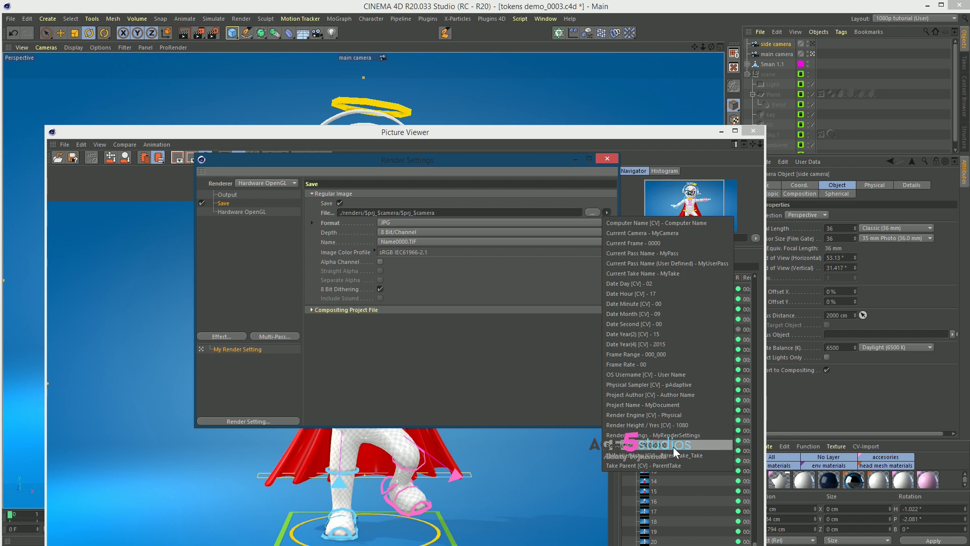
pyautogui.click(673, 447)
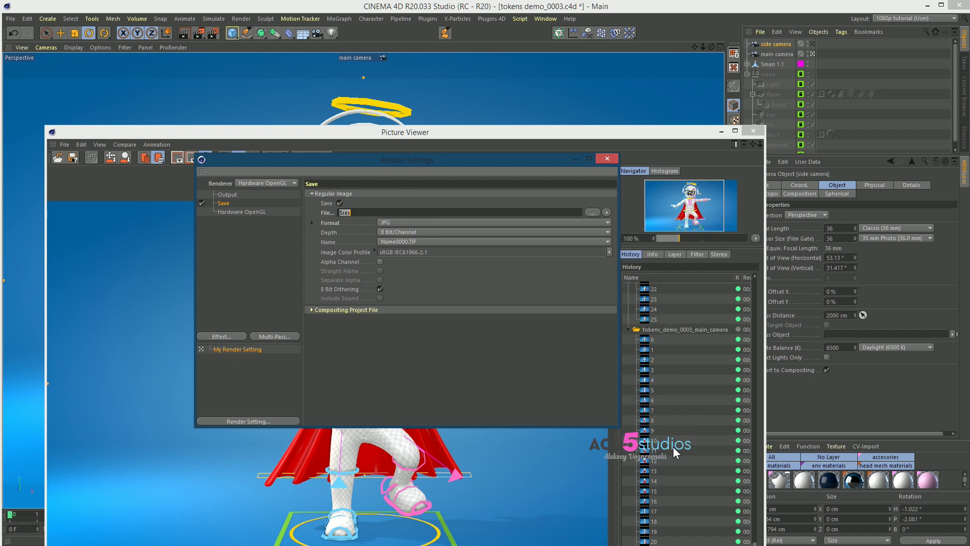
pyautogui.click(379, 206)
pyautogui.hotkey('ctrl', 'z')
pyautogui.click(455, 213)
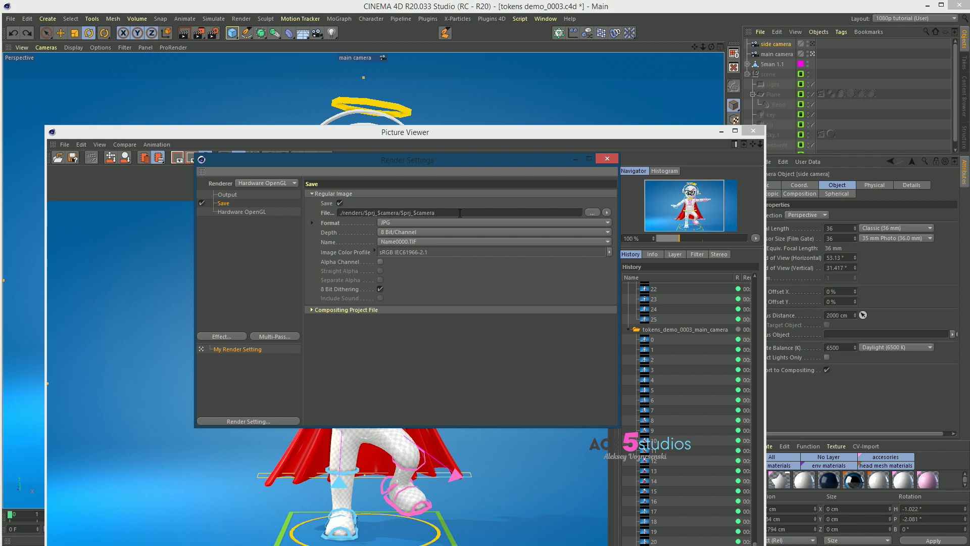
# Look over the available tokens and append the custom text _wiggly goop to the end of the render save path
pyautogui.click(606, 210)
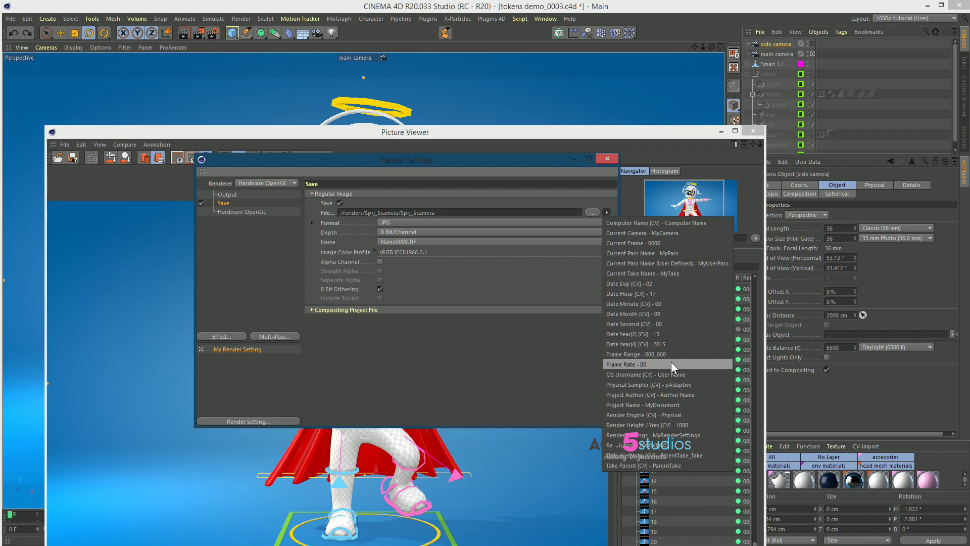
pyautogui.click(444, 213)
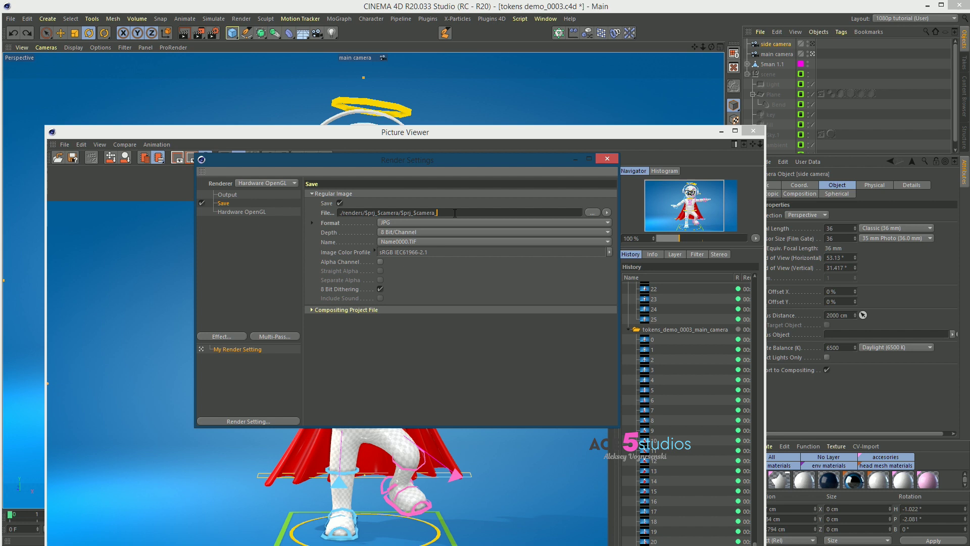
pyautogui.write('wiggly goop')
pyautogui.click(519, 208)
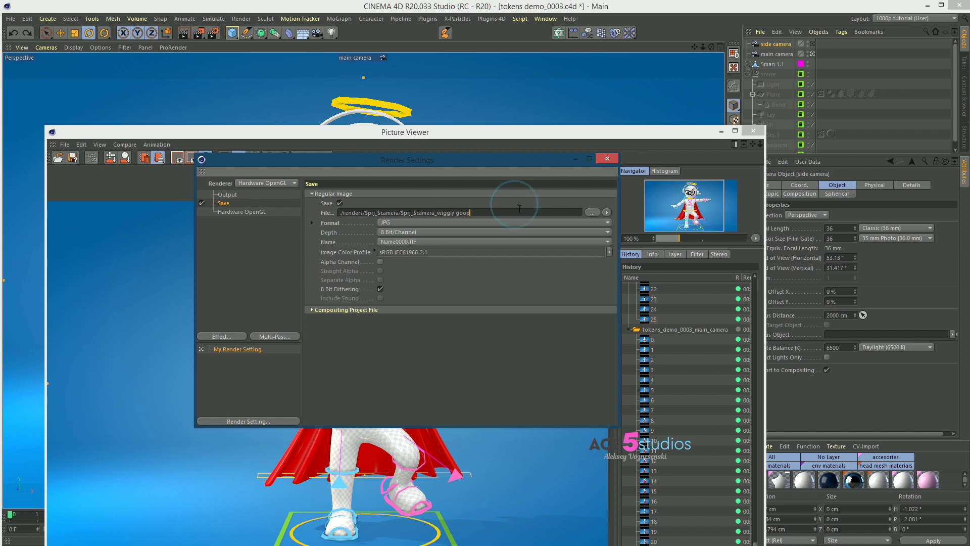